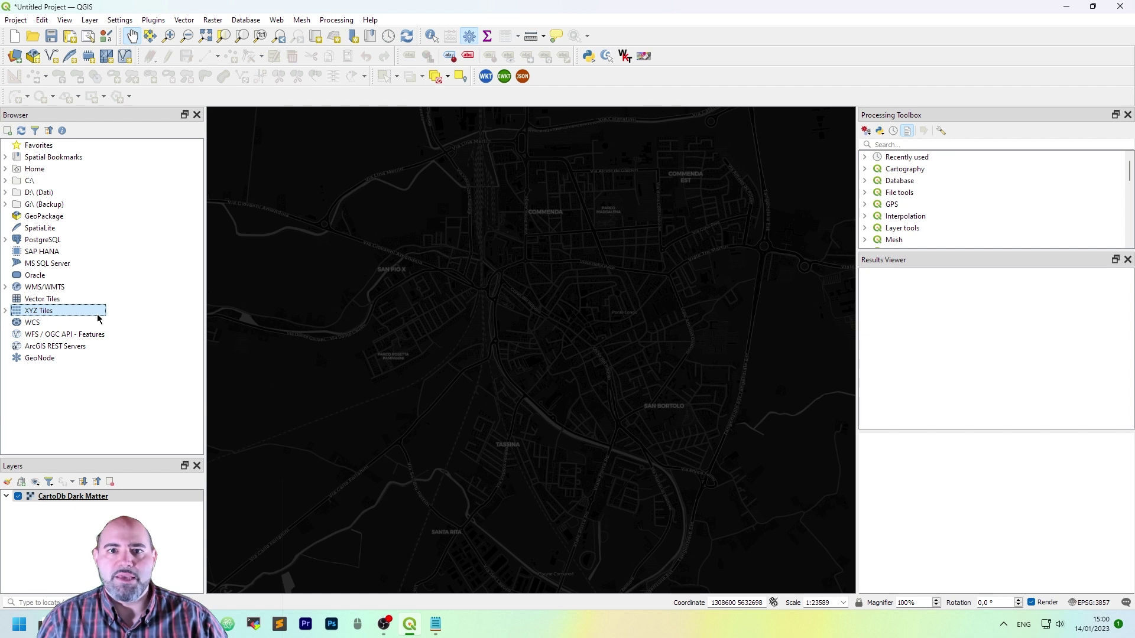
Add Google Satellite and OpenStreetMap from the expanded XYZ Tiles list as map layers.
double_click(89, 311)
scroll(77, 284, down, 1)
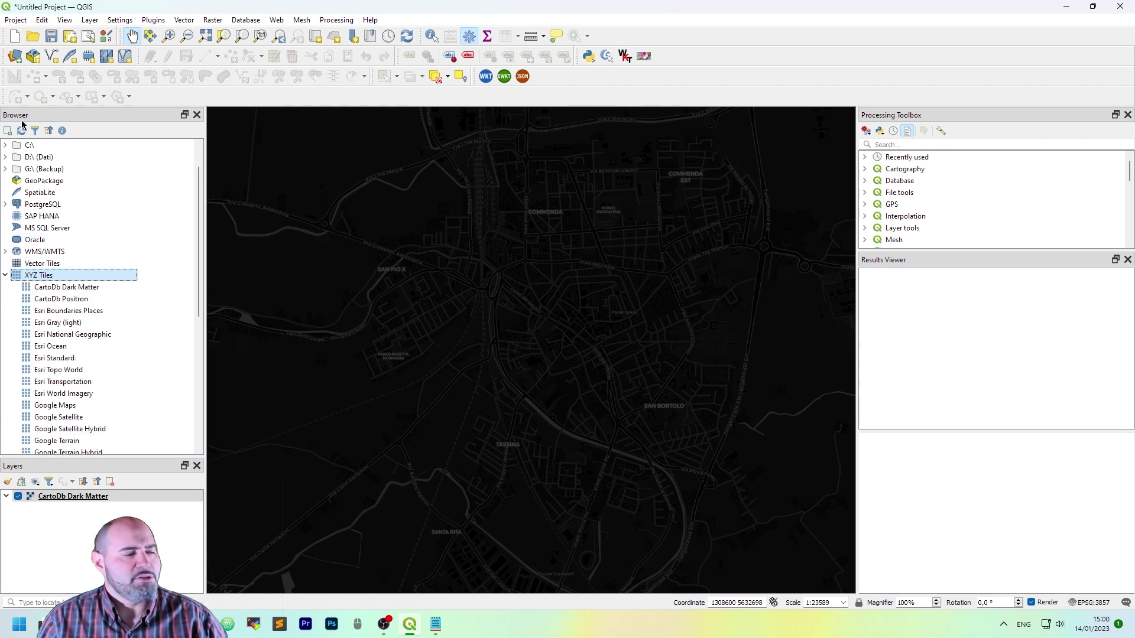
scroll(97, 266, down, 2)
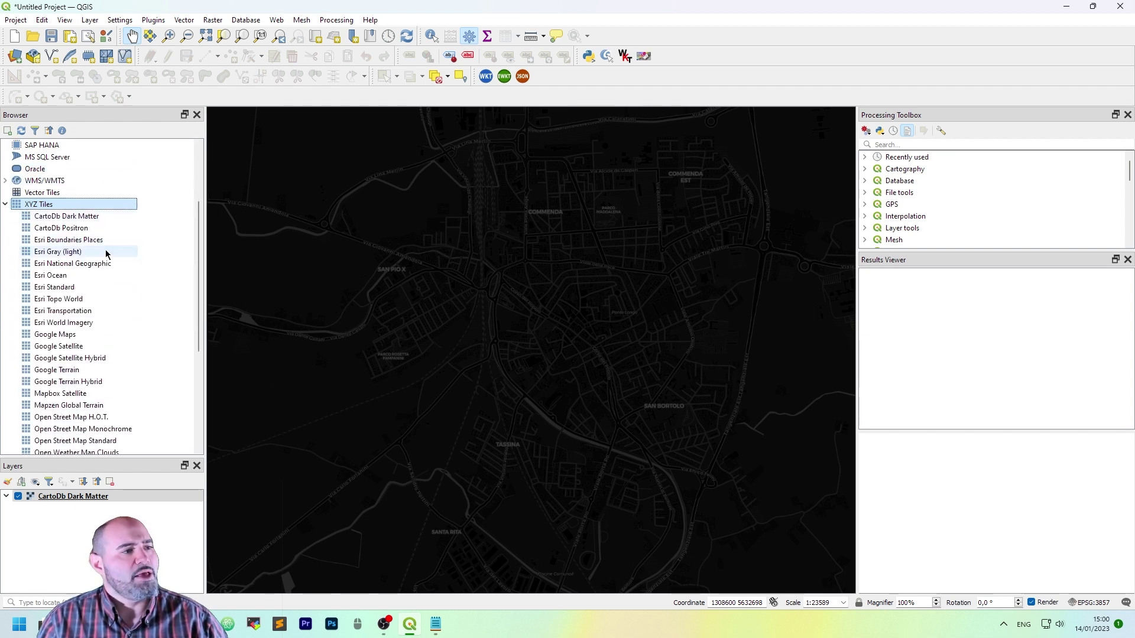
scroll(95, 307, down, 2)
scroll(65, 195, up, 2)
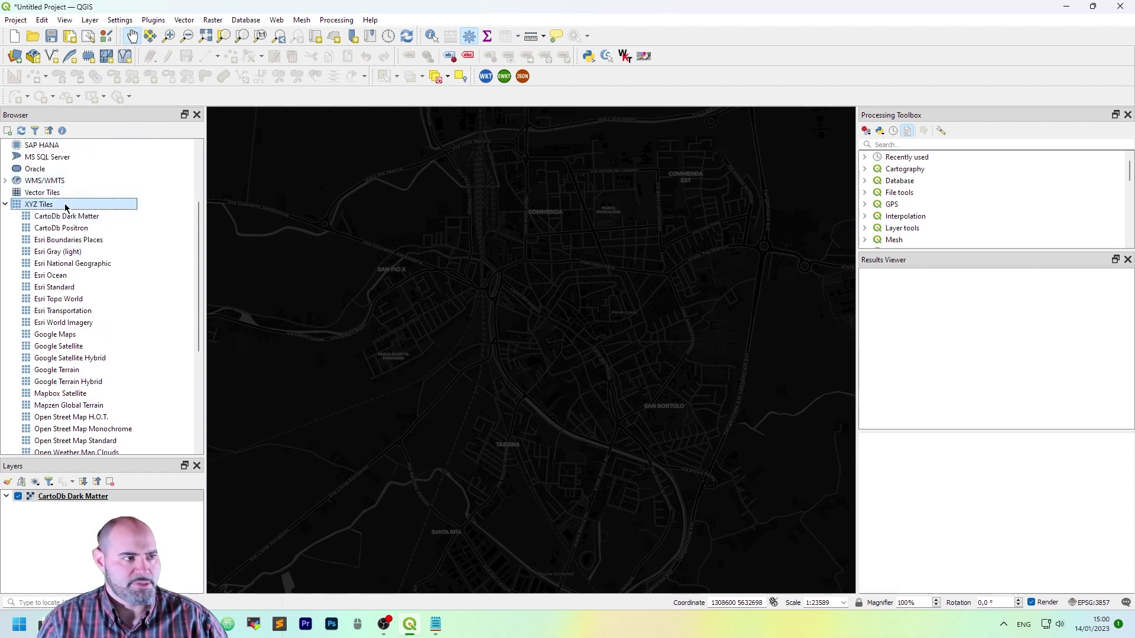
scroll(91, 255, down, 2)
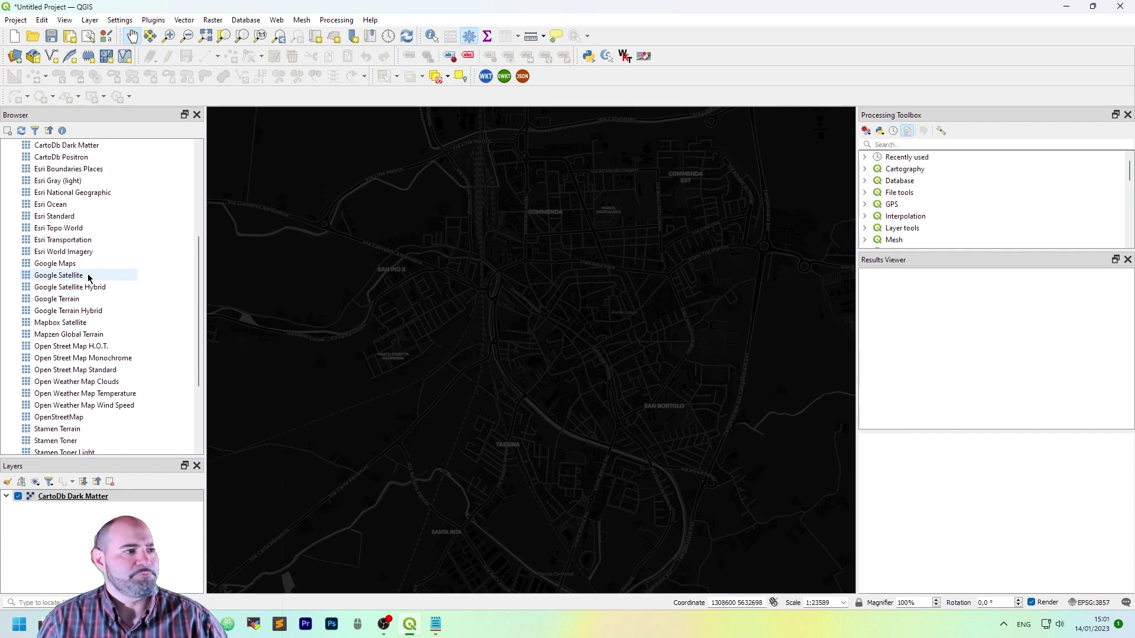
double_click(88, 276)
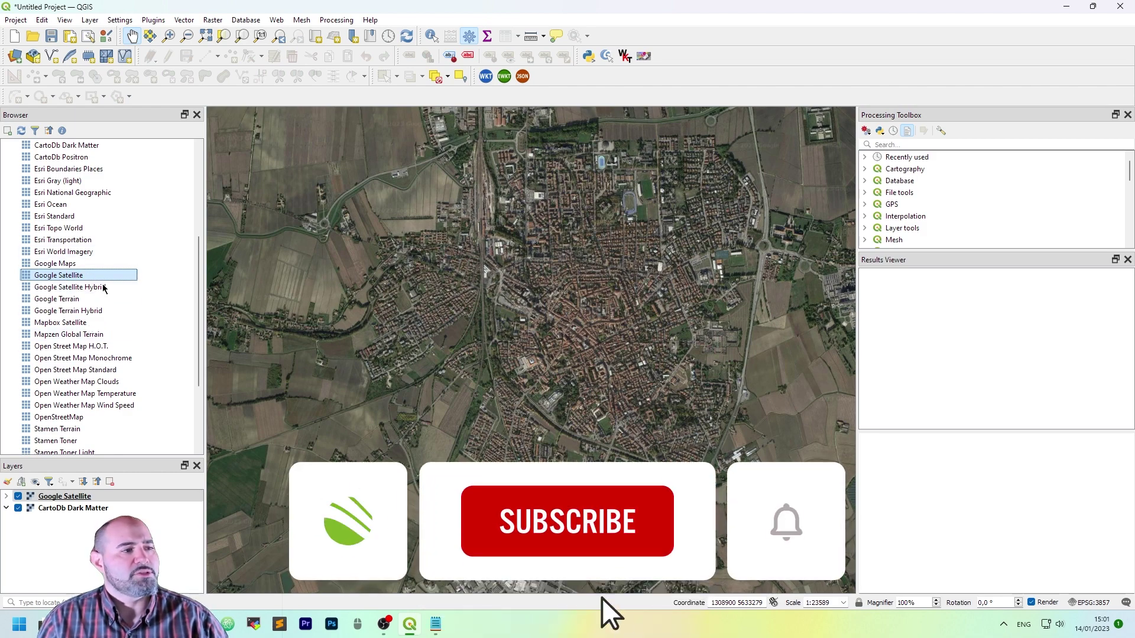
scroll(71, 414, down, 1)
double_click(69, 381)
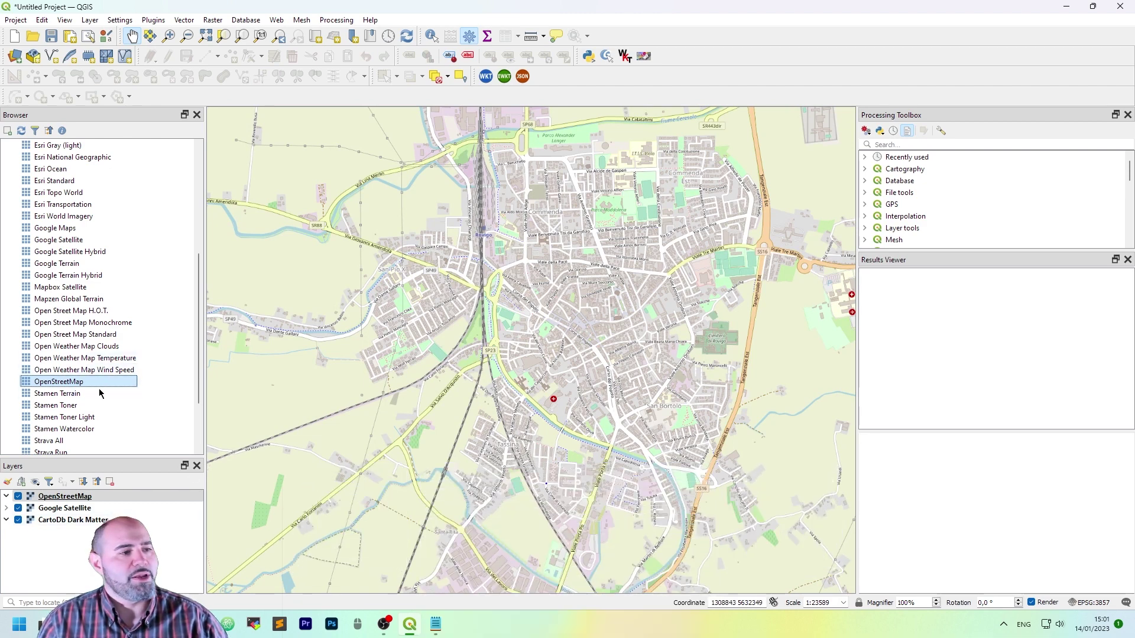
Toggle the three basemap layers off and on, and view OpenStreetMap's properties without changes.
scroll(74, 223, up, 2)
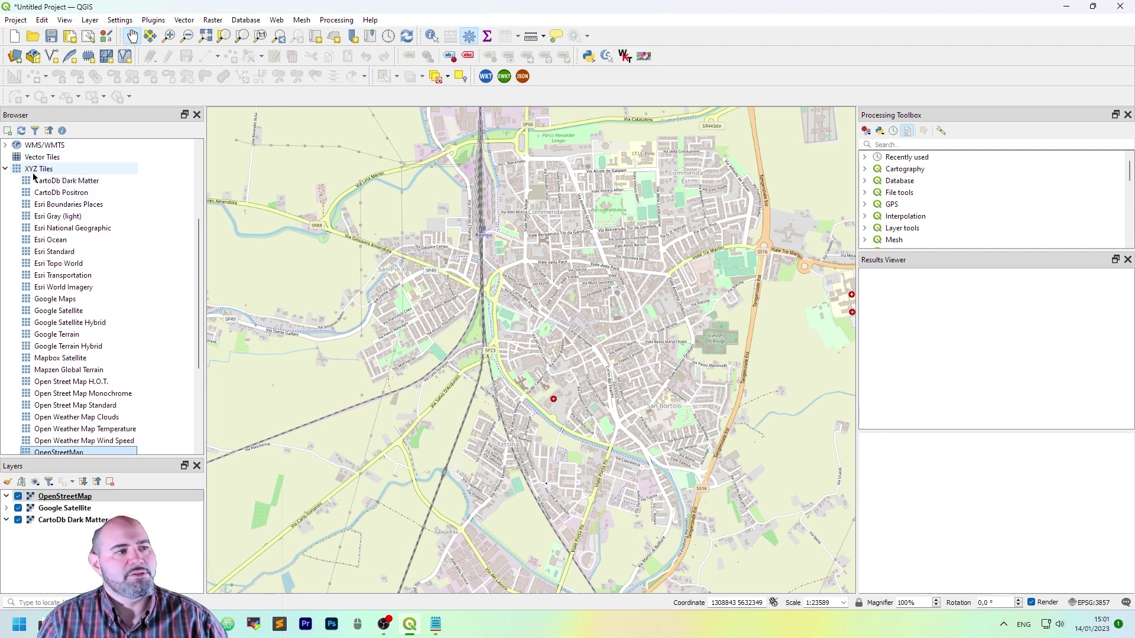
scroll(57, 192, down, 2)
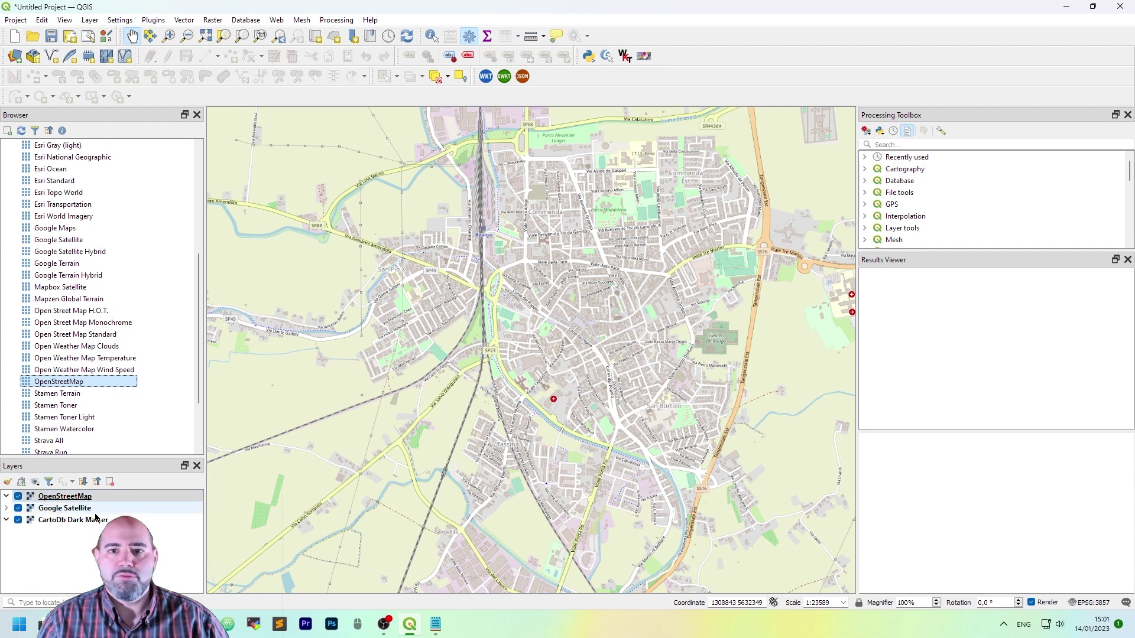
click(17, 496)
click(17, 508)
click(18, 520)
click(18, 508)
click(18, 497)
click(18, 520)
double_click(58, 497)
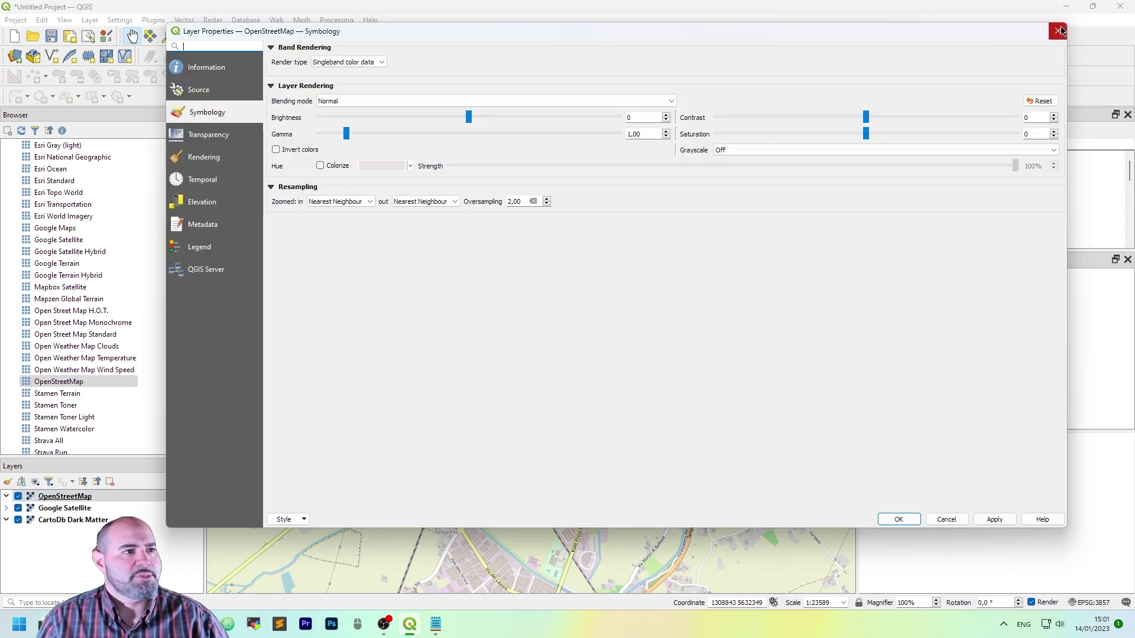
click(1057, 31)
Collapse the XYZ Tiles group and close the Browser panel.
scroll(148, 284, up, 6)
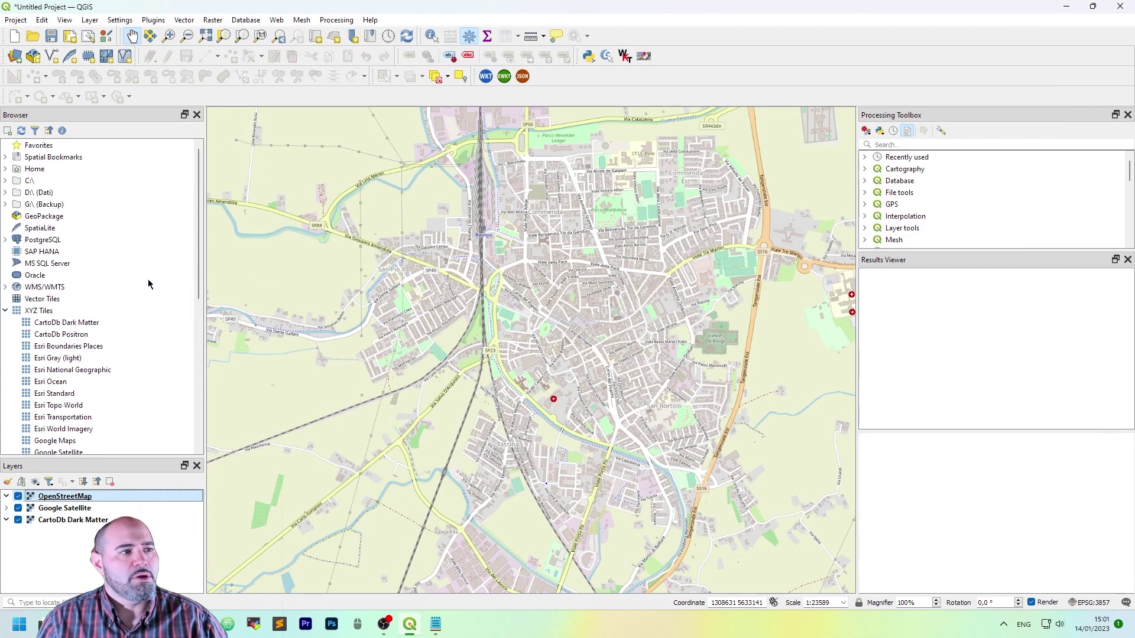
click(65, 311)
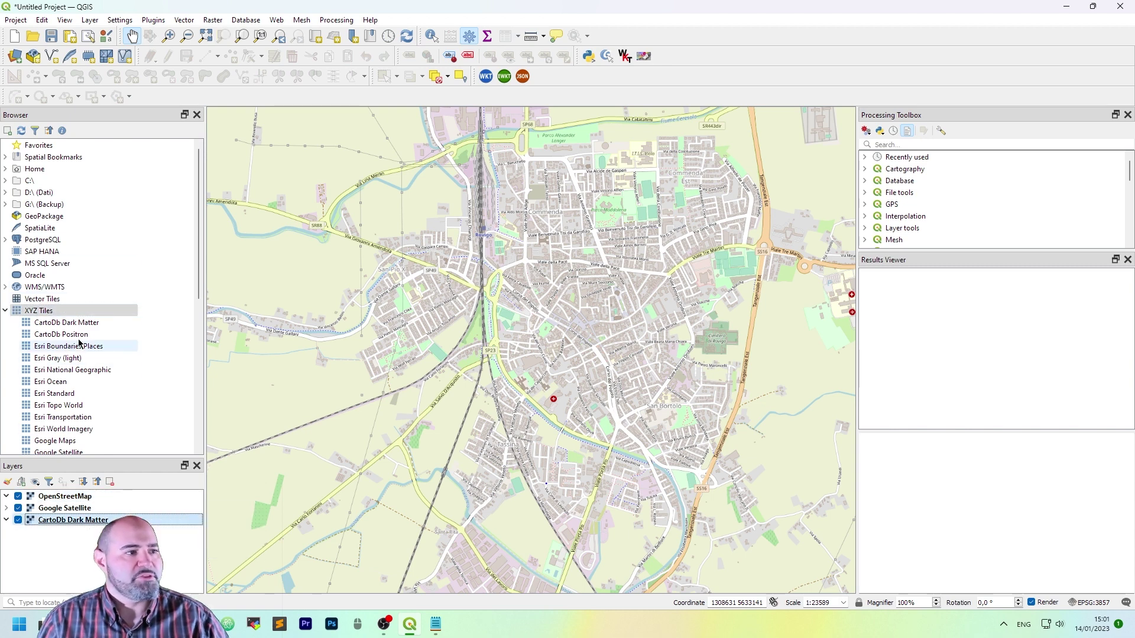
right_click(101, 310)
click(93, 304)
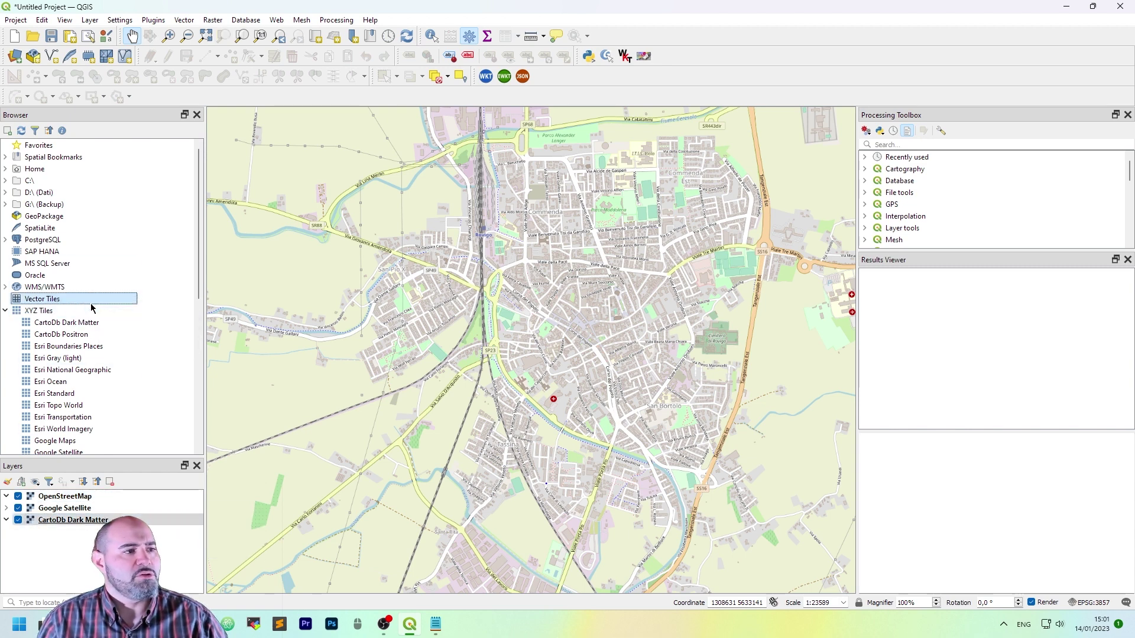
double_click(91, 310)
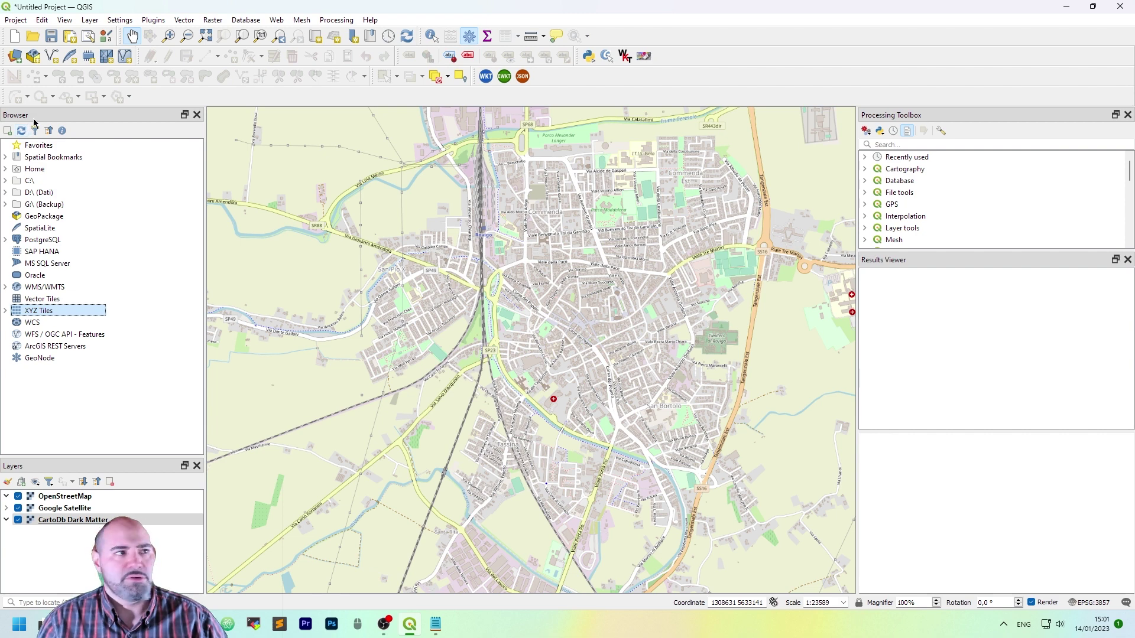
click(197, 114)
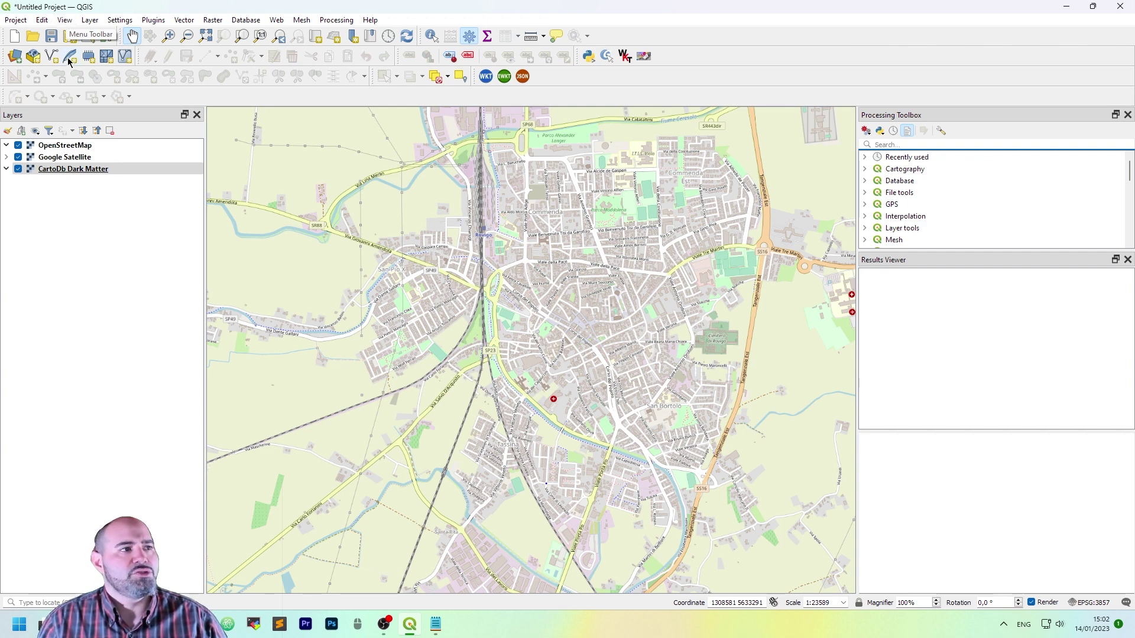
Reopen the Browser panel from View > Panels and expand XYZ Tiles again.
click(65, 20)
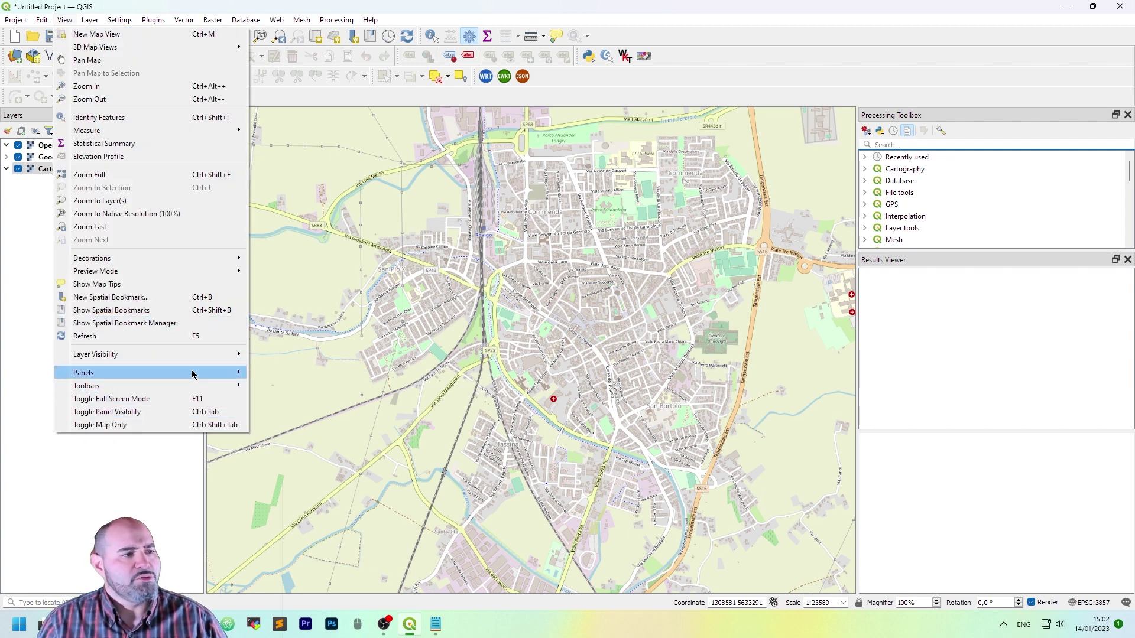
mouse_move(192, 374)
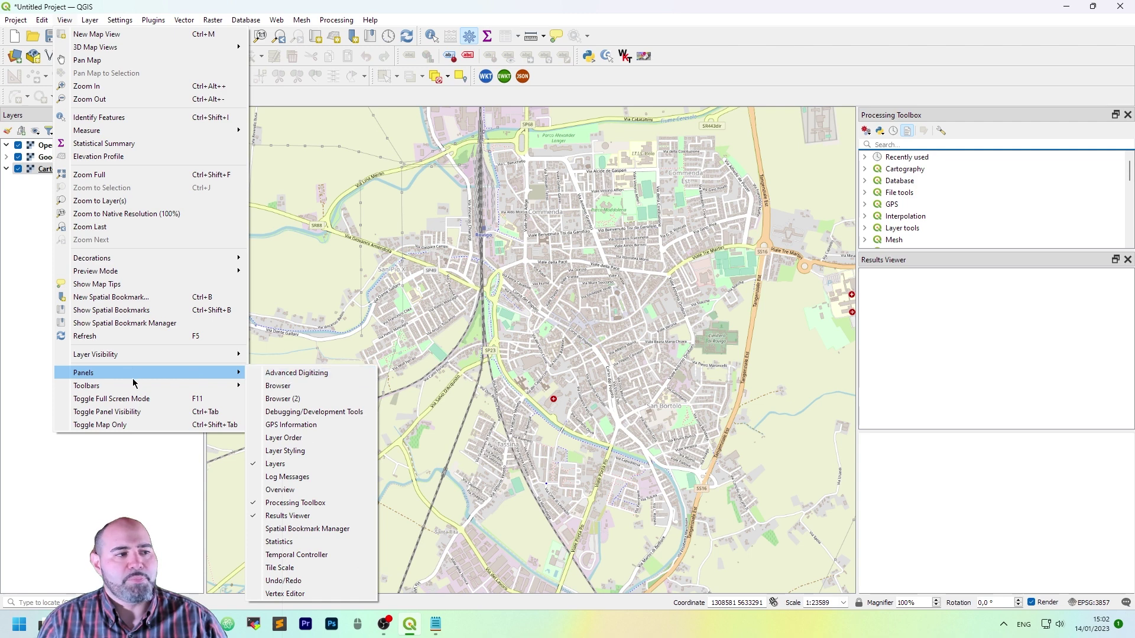
click(351, 387)
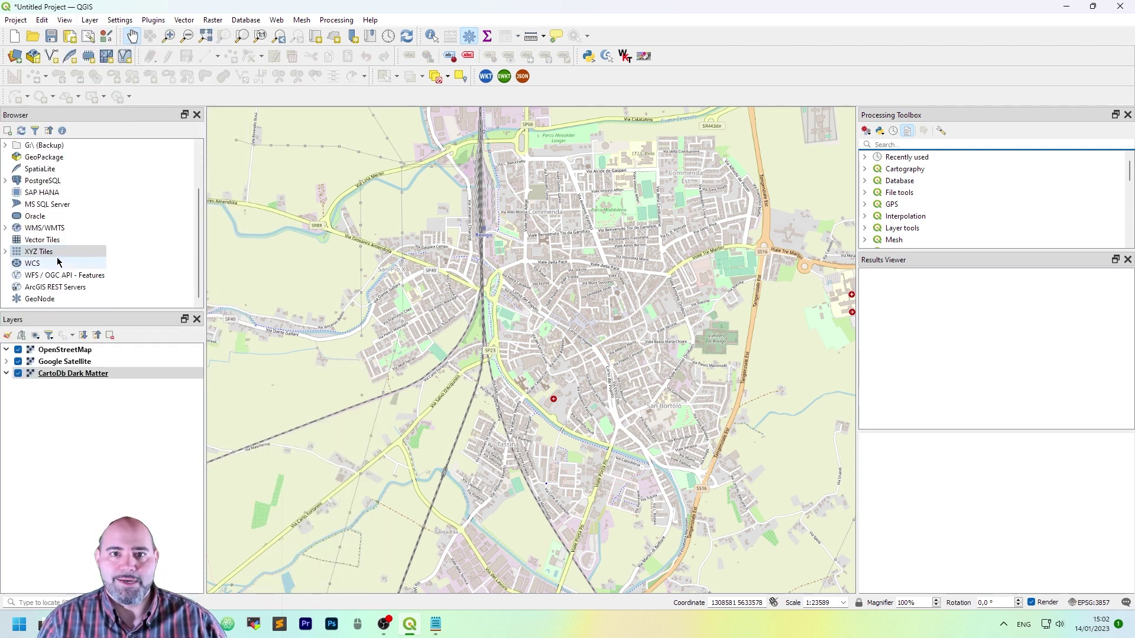
double_click(65, 253)
Create a new XYZ connection named OSM, with the URL field focused for entry.
scroll(66, 253, down, 2)
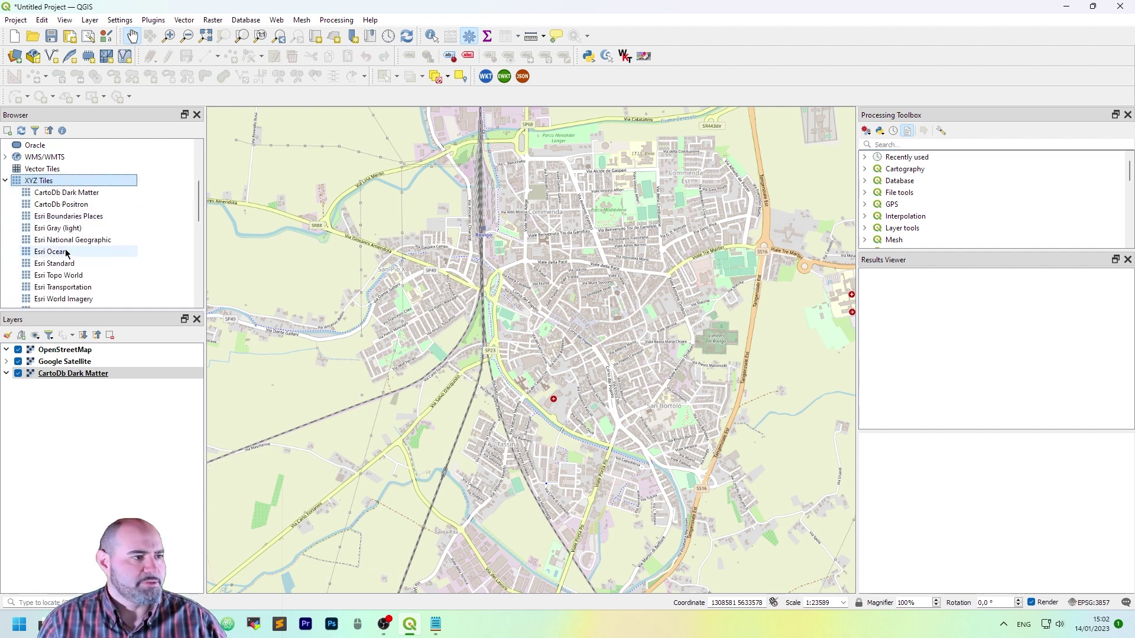
right_click(105, 183)
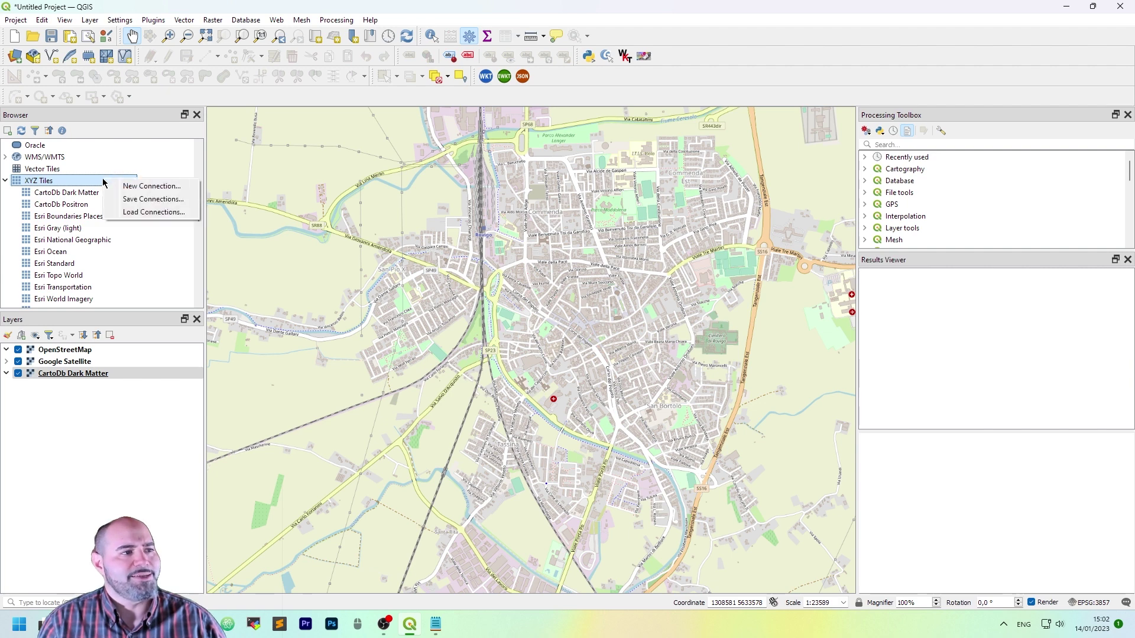
click(152, 186)
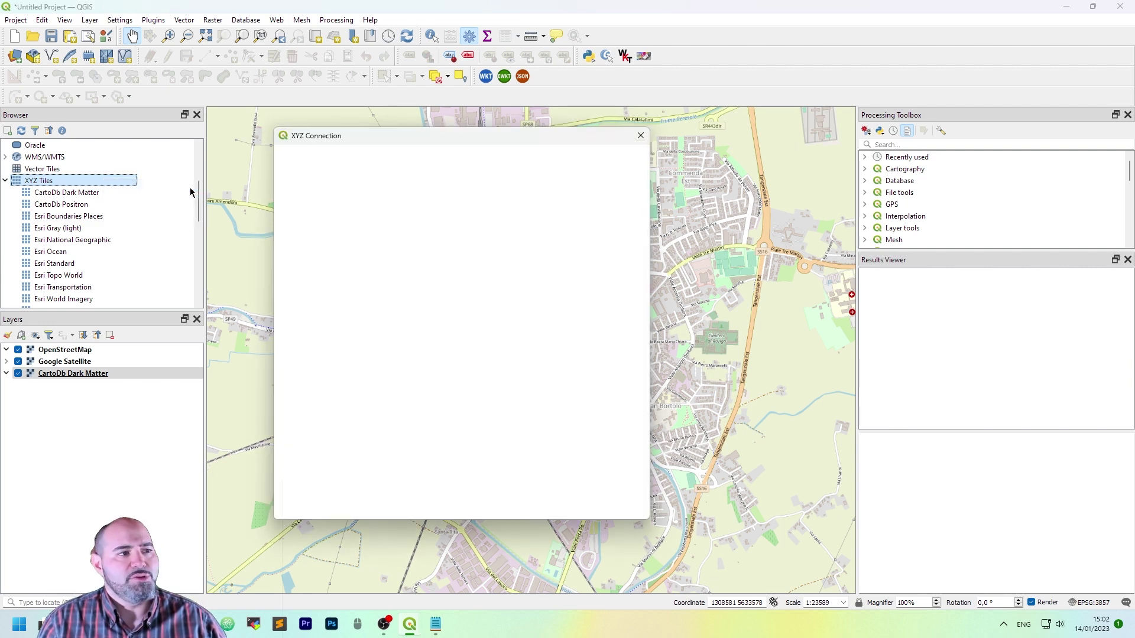
drag(481, 137, 552, 119)
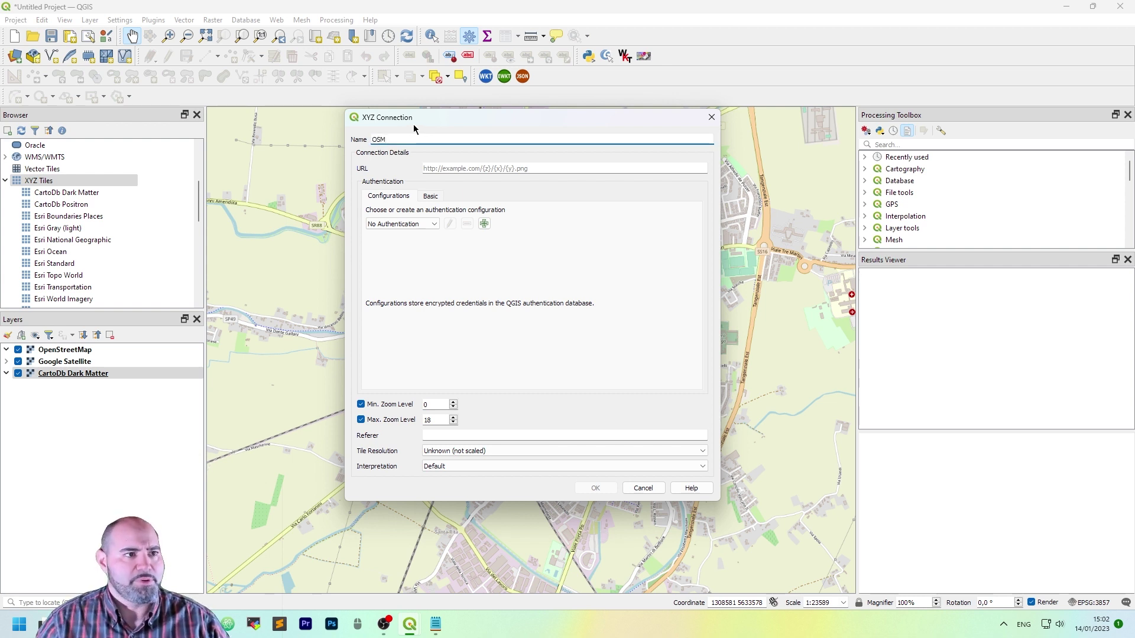
click(451, 167)
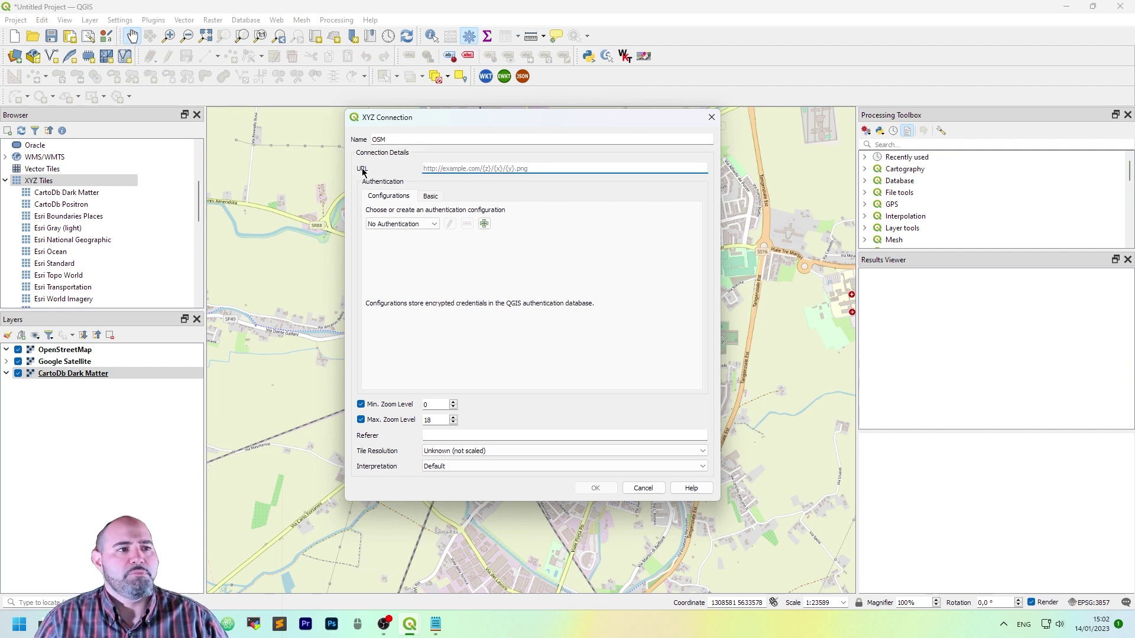
click(435, 624)
click(717, 230)
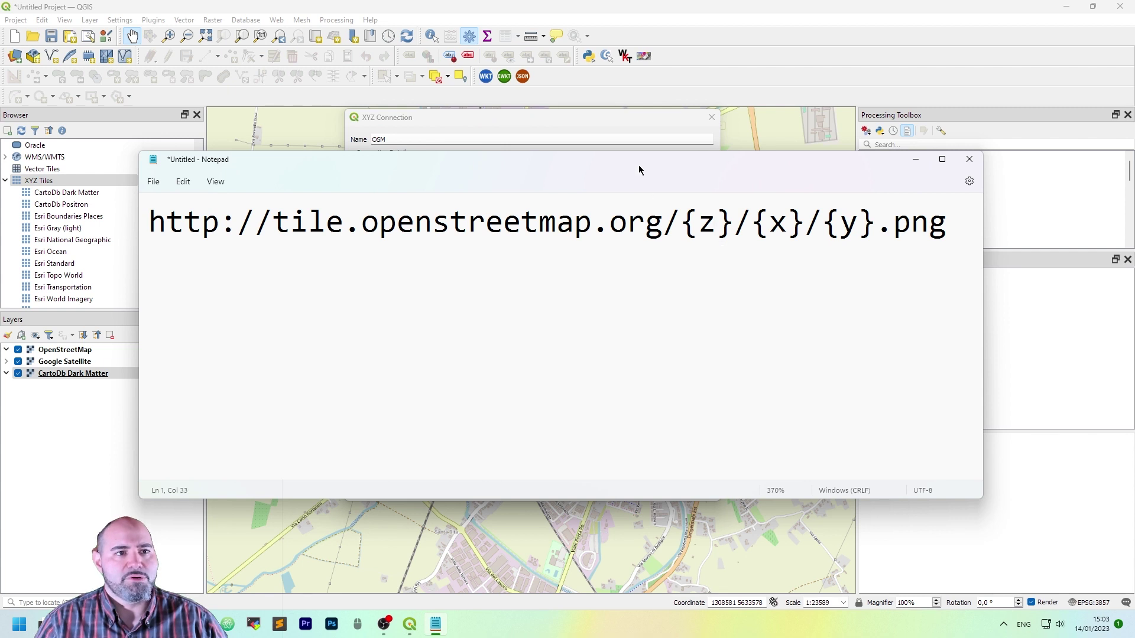
drag(638, 169, 660, 266)
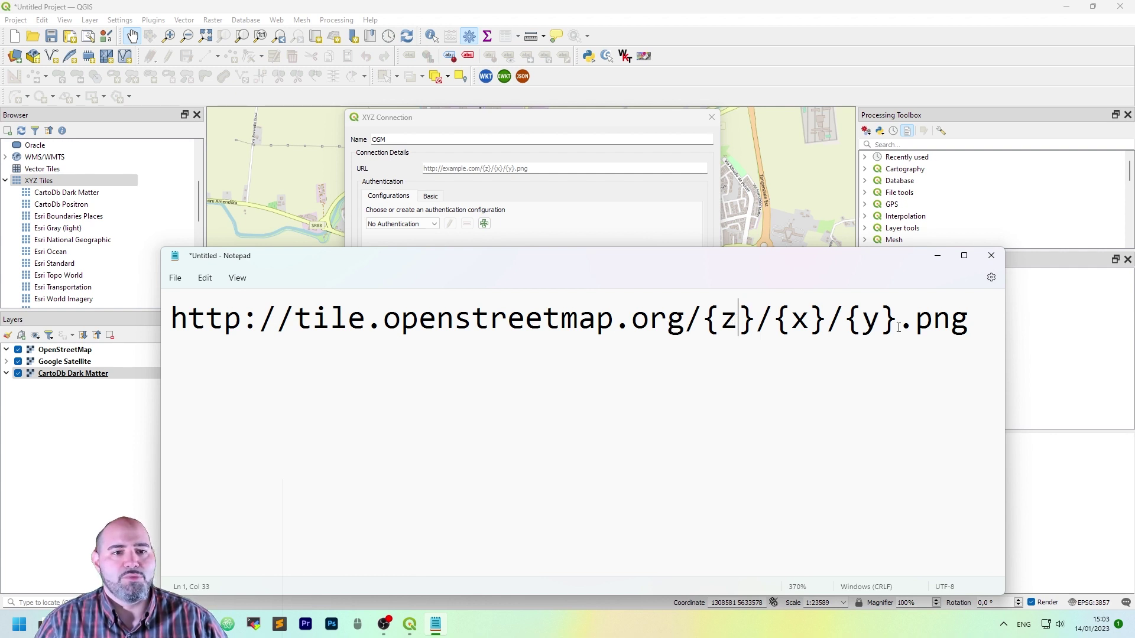
click(966, 317)
key(ctrl+a)
key(ctrl+c)
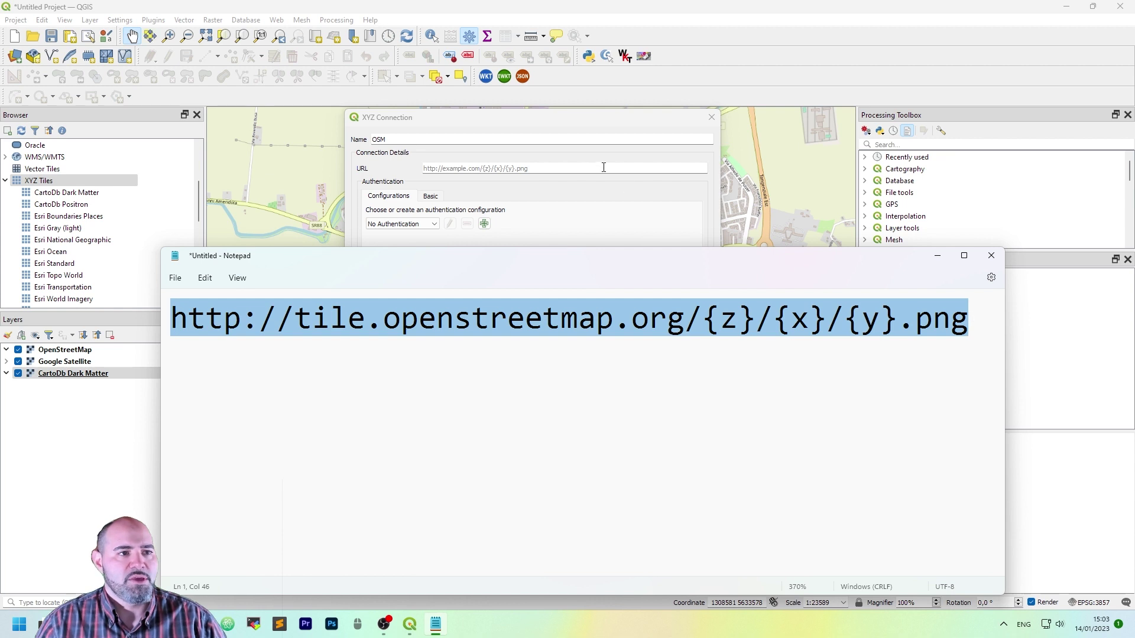
click(609, 168)
key(ctrl+v)
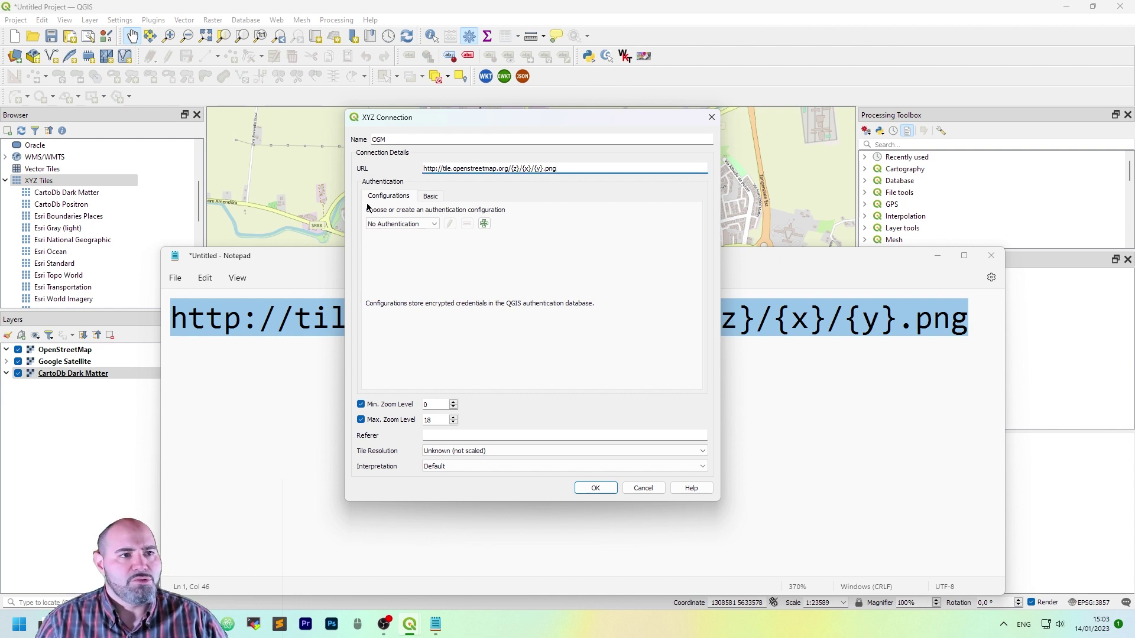
Review the authentication options and set the connection's maximum zoom level to 20.
click(433, 224)
click(602, 265)
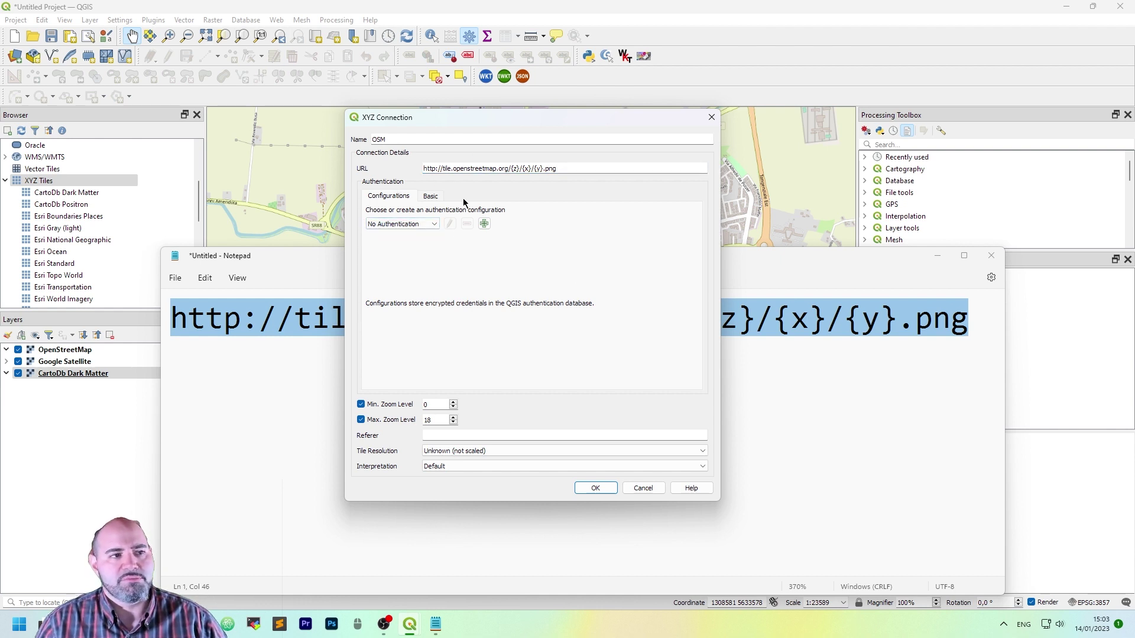
click(432, 197)
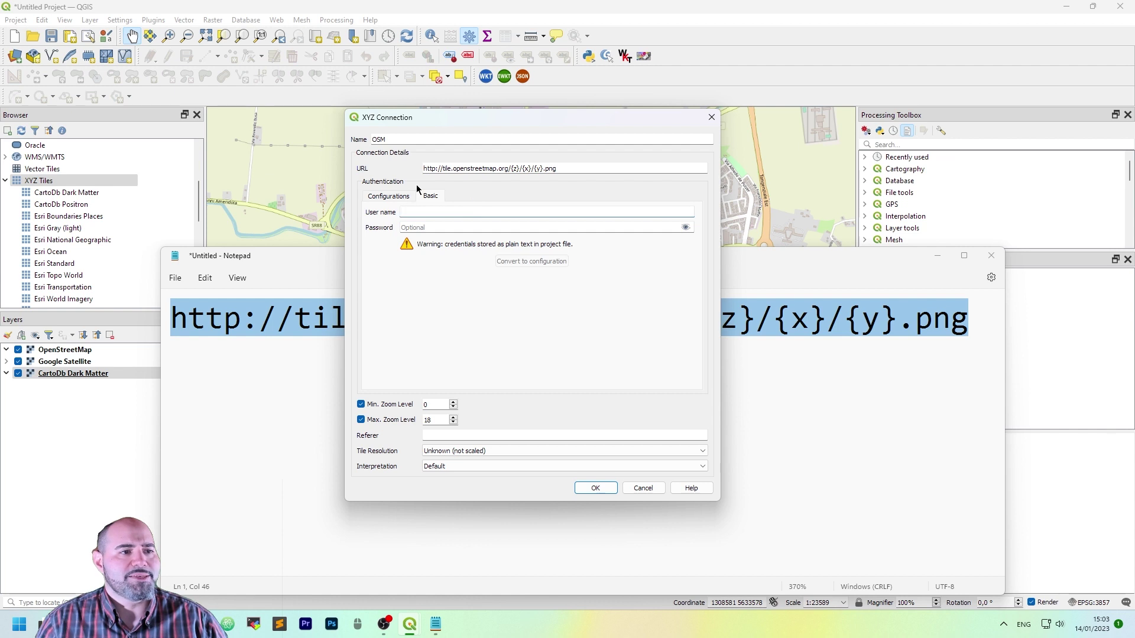
click(402, 199)
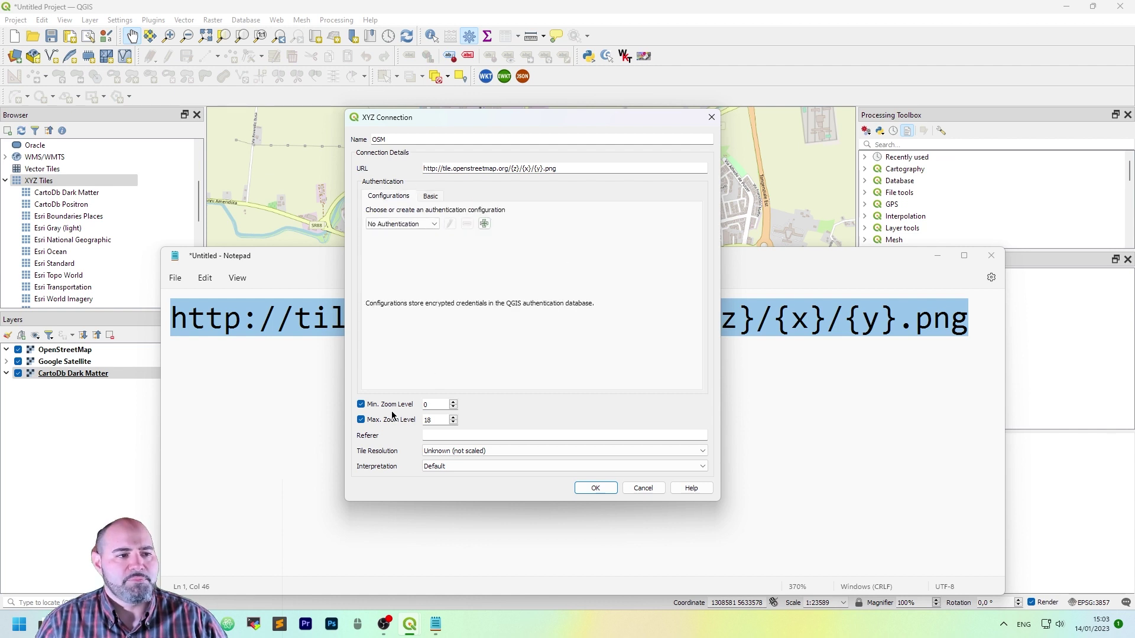
drag(603, 121, 664, 93)
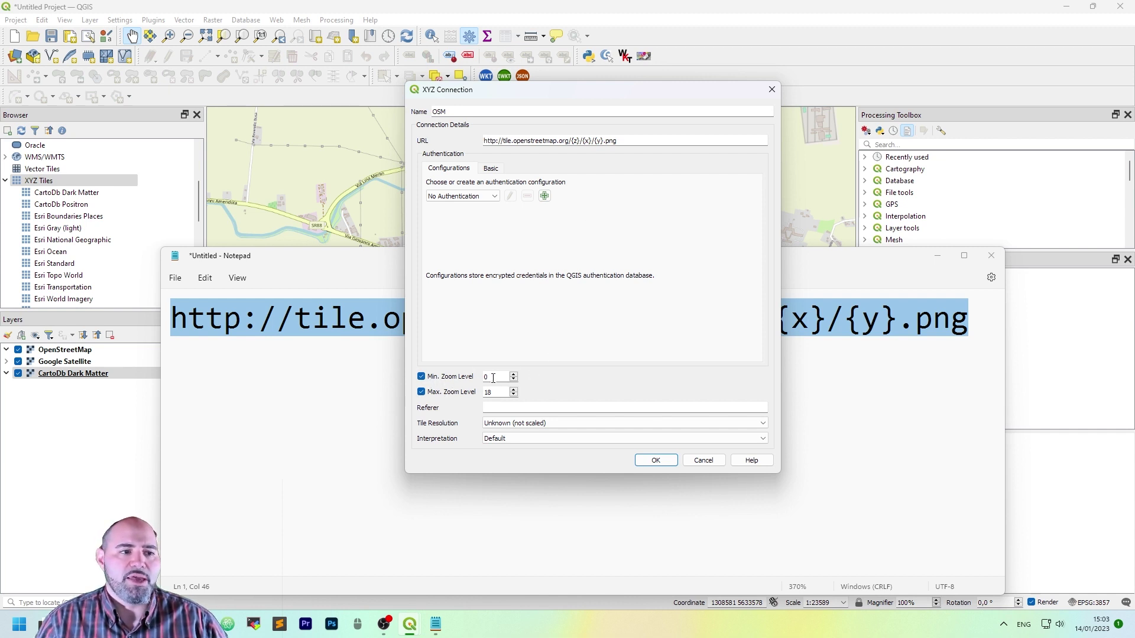
double_click(514, 391)
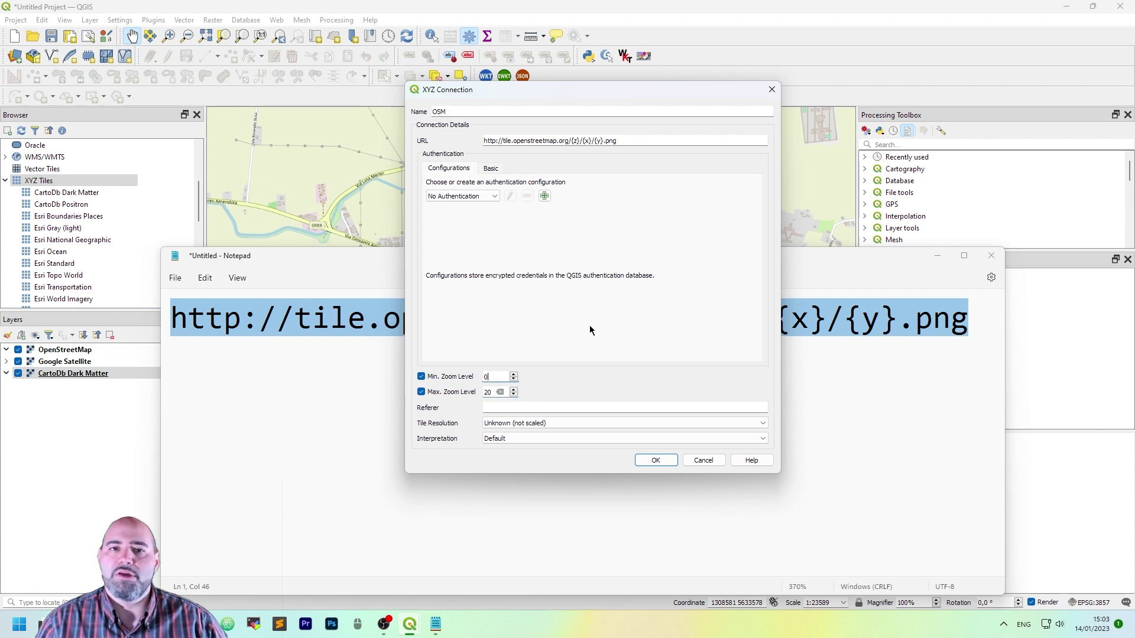
Save the OSM connection and close Notepad without saving the notes.
click(673, 461)
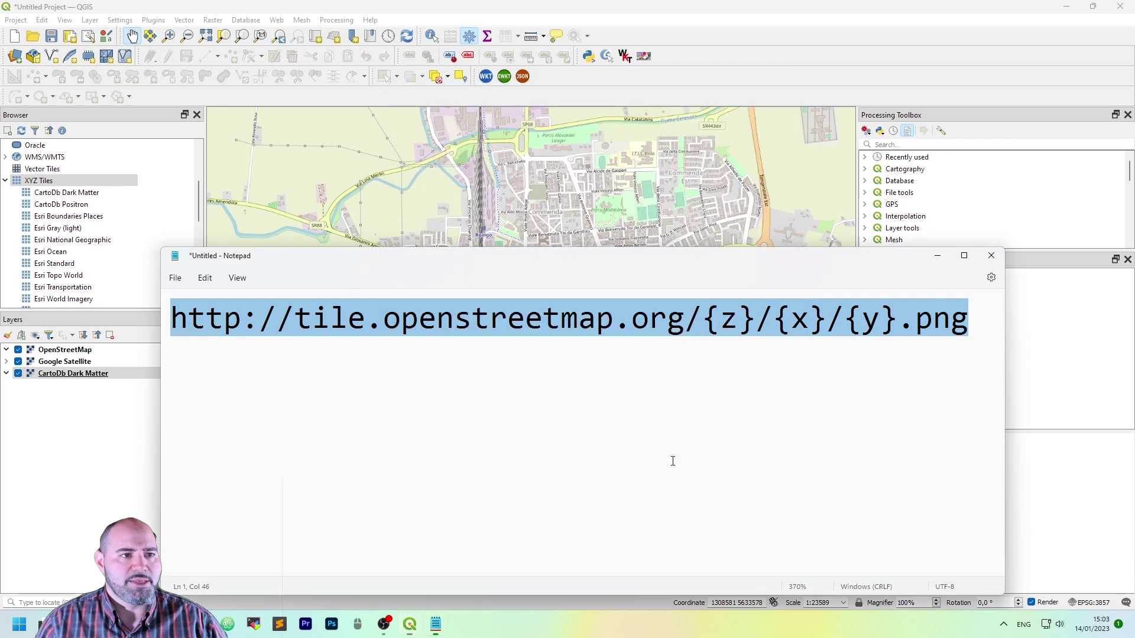
click(991, 255)
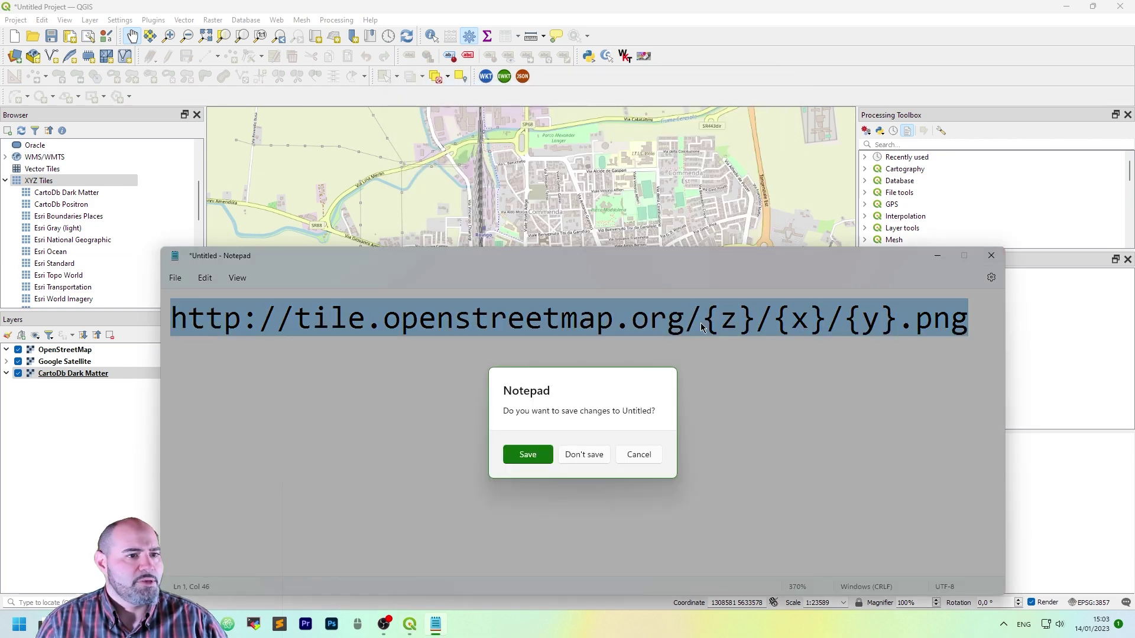
click(606, 460)
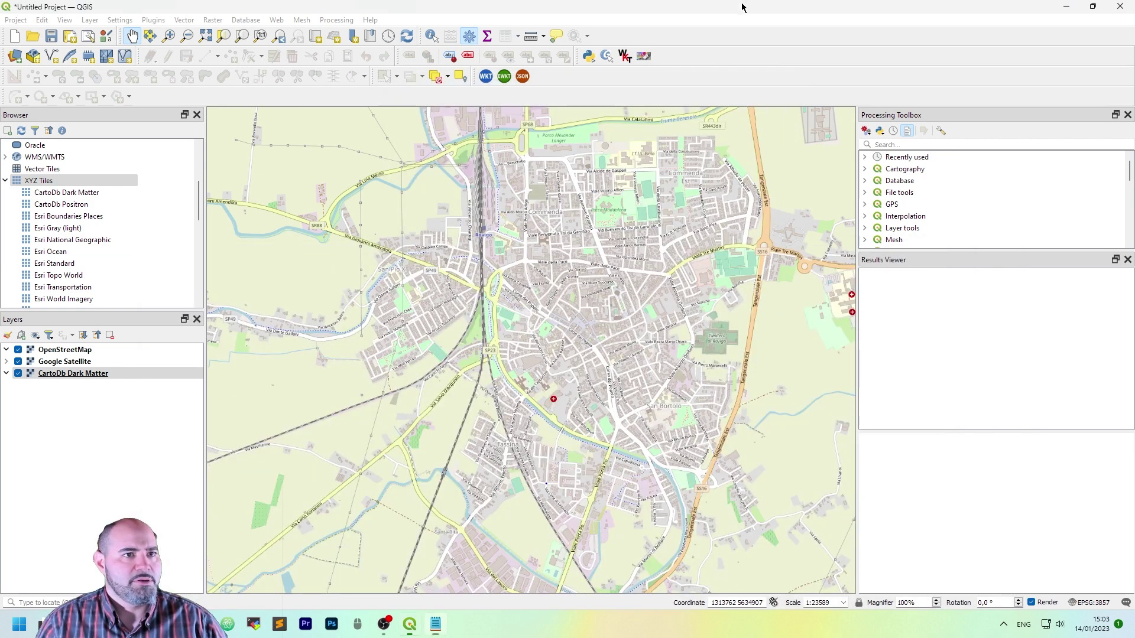
Remove the OpenStreetMap layer and add the new OSM connection as a layer.
scroll(102, 217, down, 6)
scroll(102, 217, down, 2)
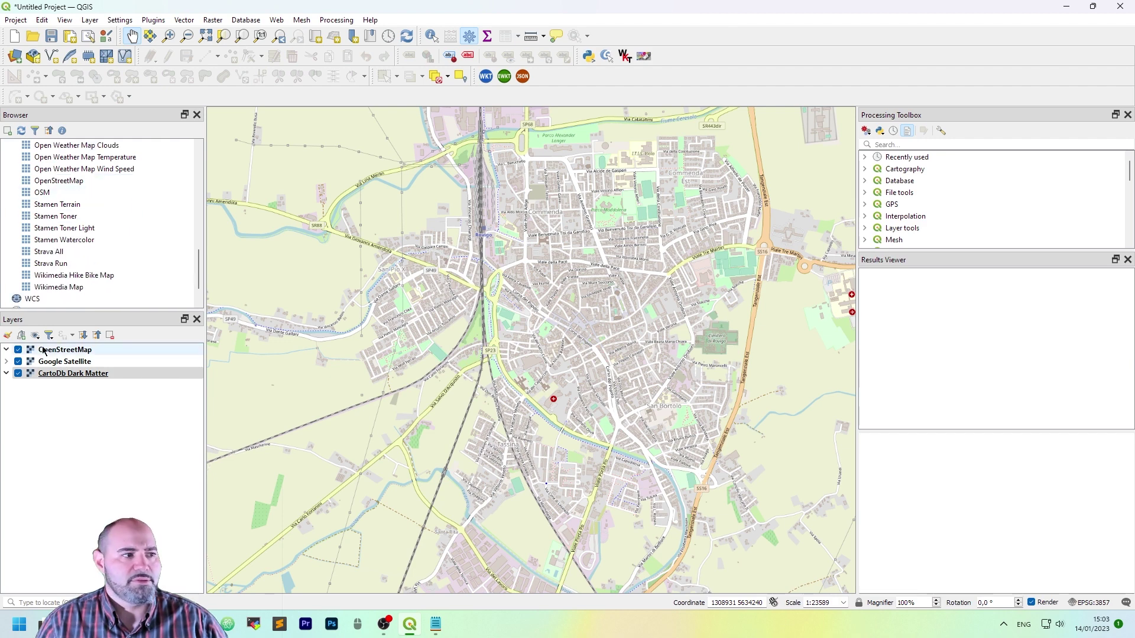
click(95, 350)
click(110, 335)
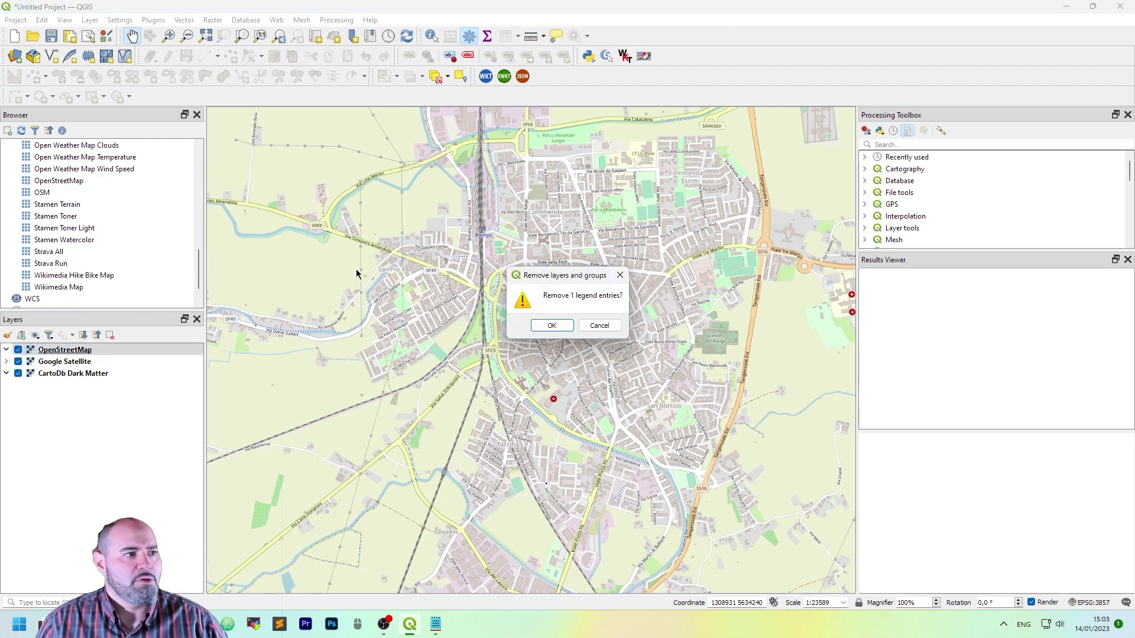
click(600, 324)
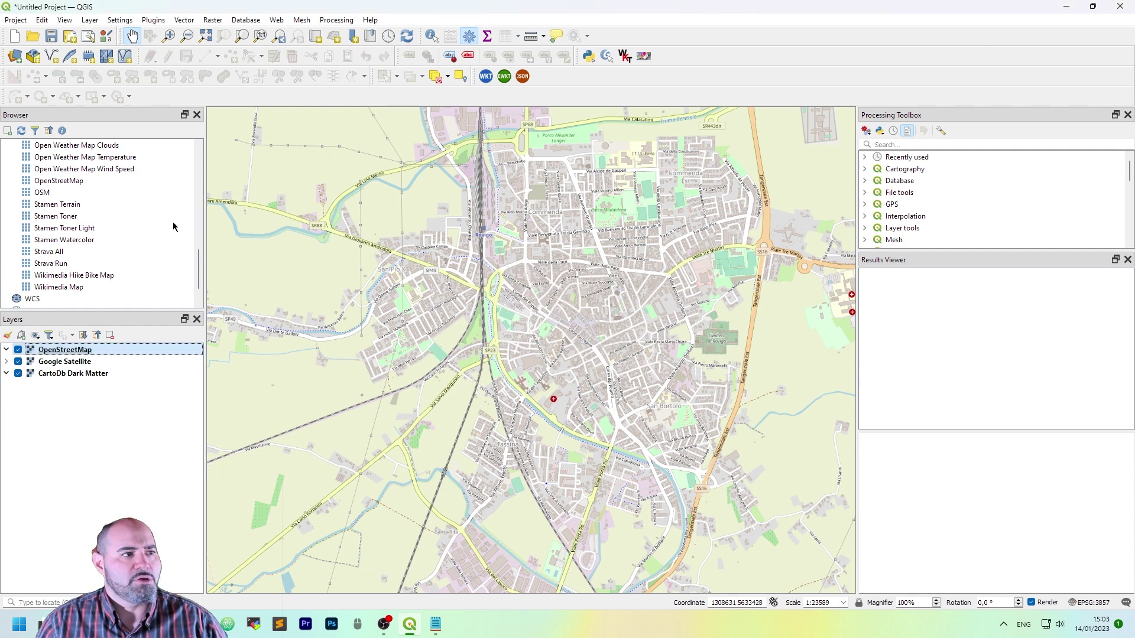
click(111, 335)
click(552, 326)
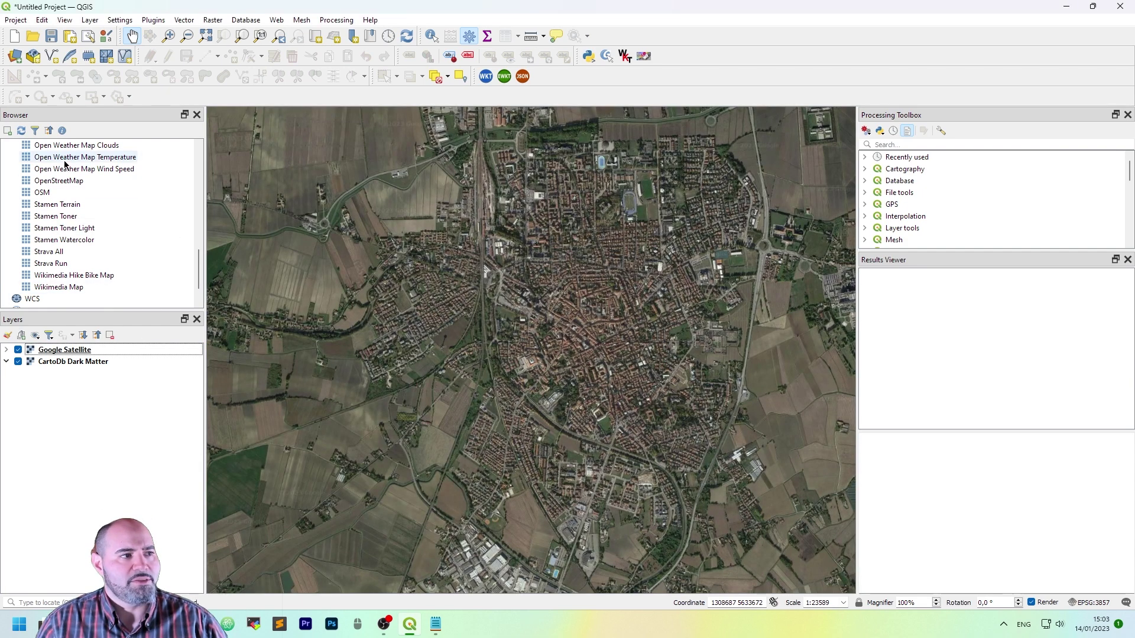
double_click(56, 192)
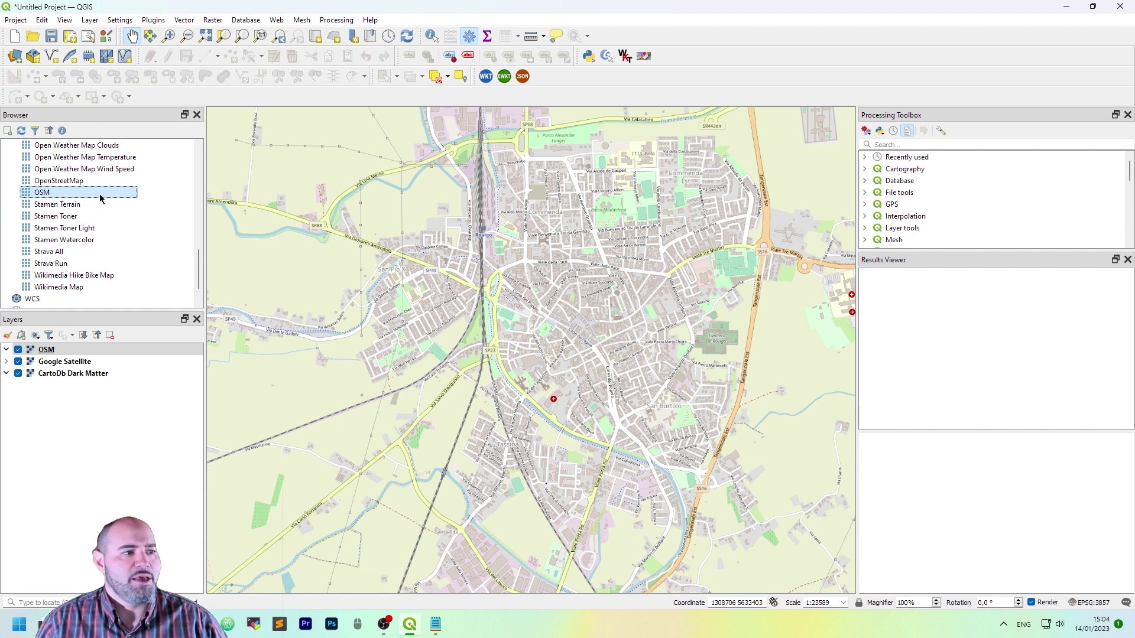
Remove the Google Satellite and CartoDb Dark Matter layers.
scroll(575, 314, down, 2)
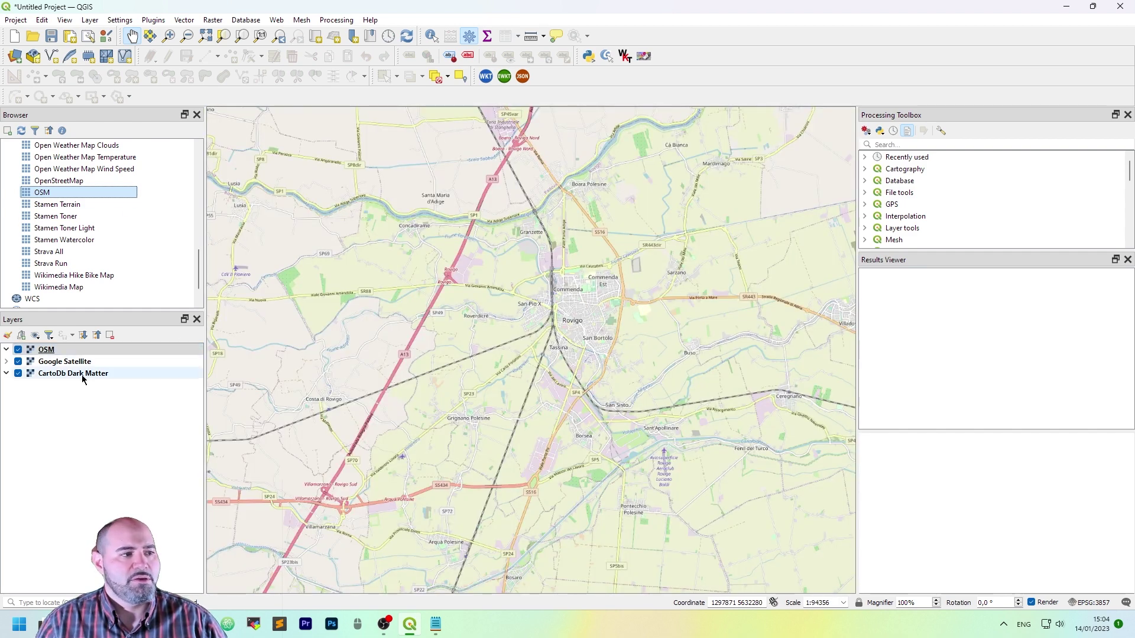
click(112, 362)
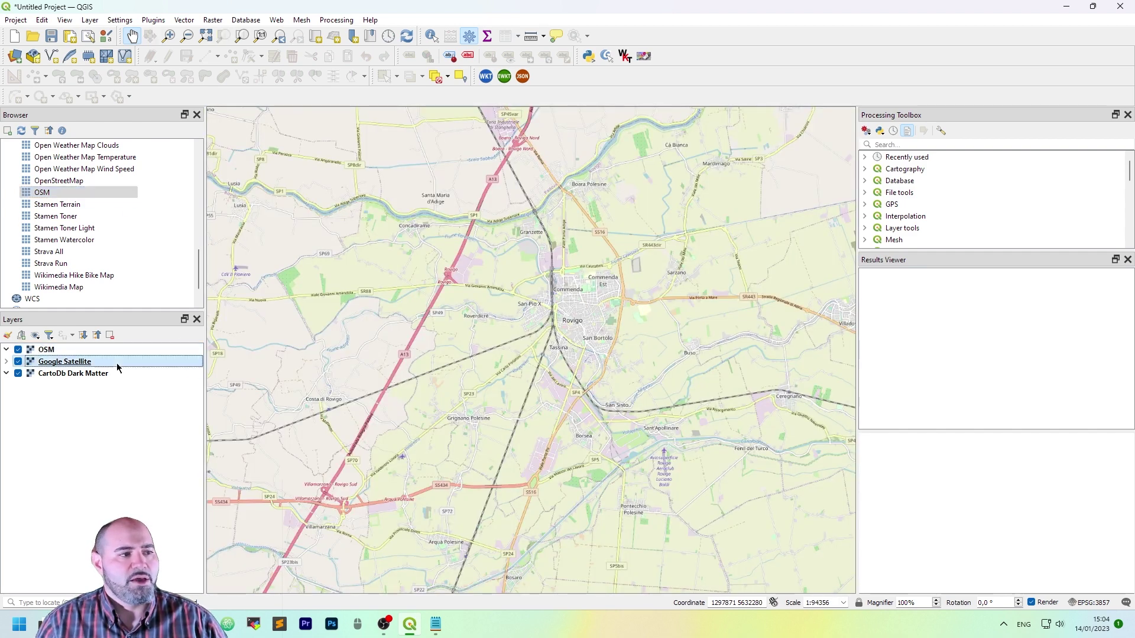
shift+click(120, 374)
click(109, 335)
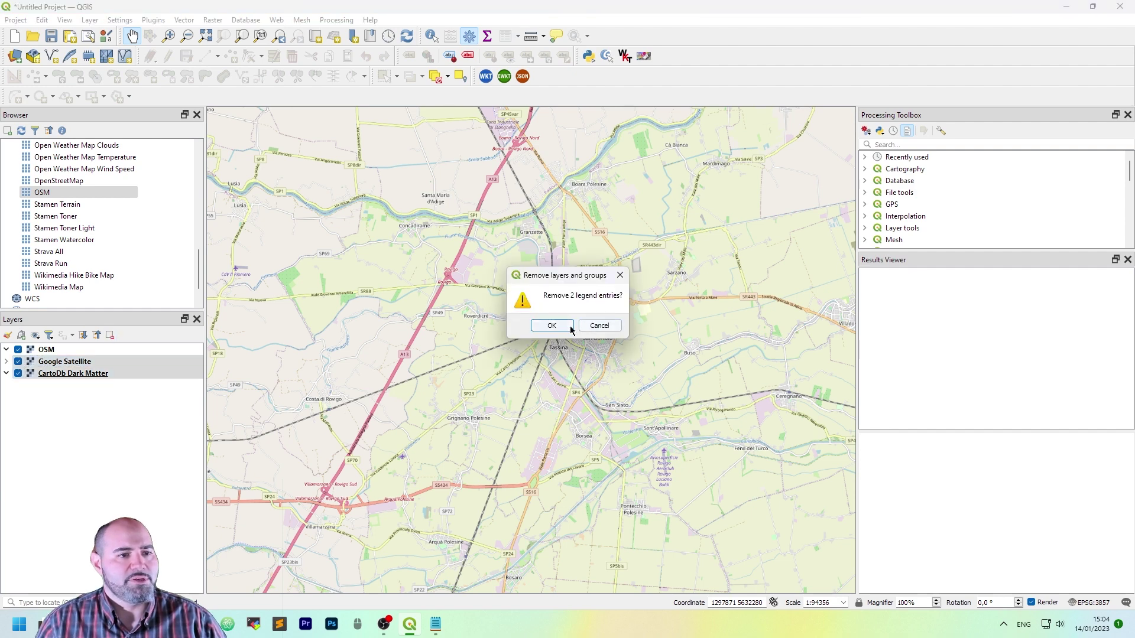
click(547, 324)
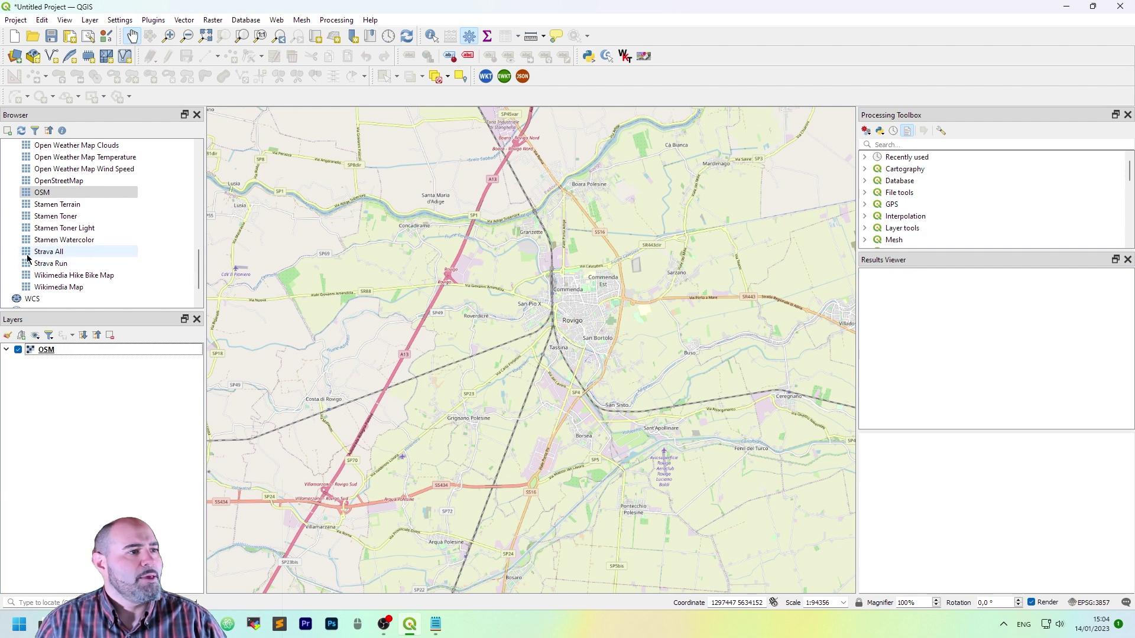
click(70, 204)
scroll(130, 203, up, 2)
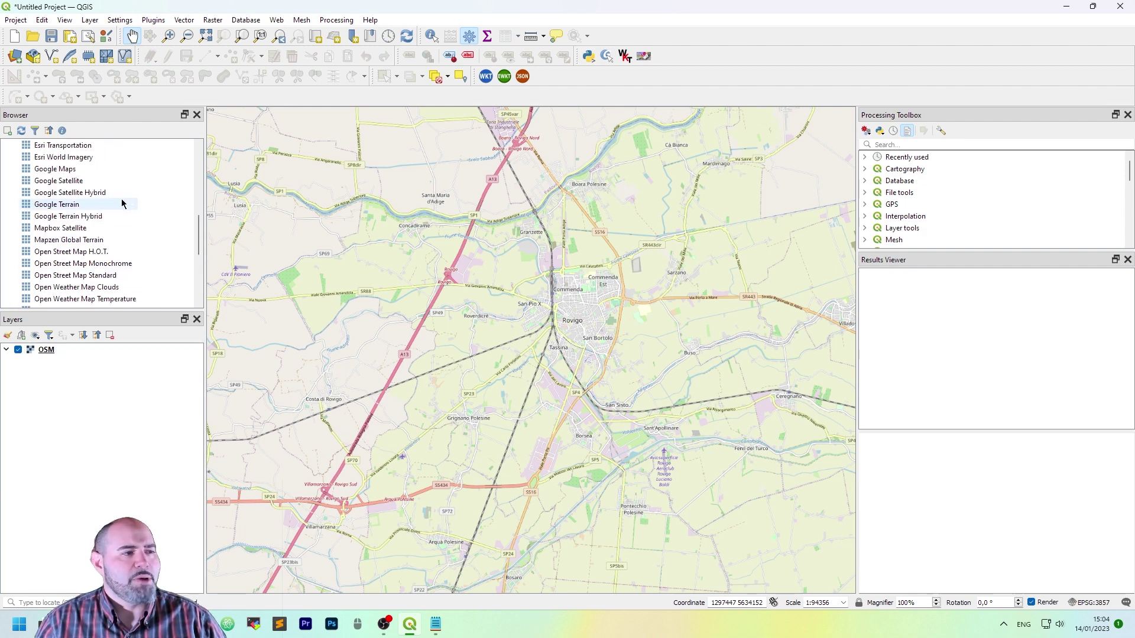
scroll(121, 203, up, 4)
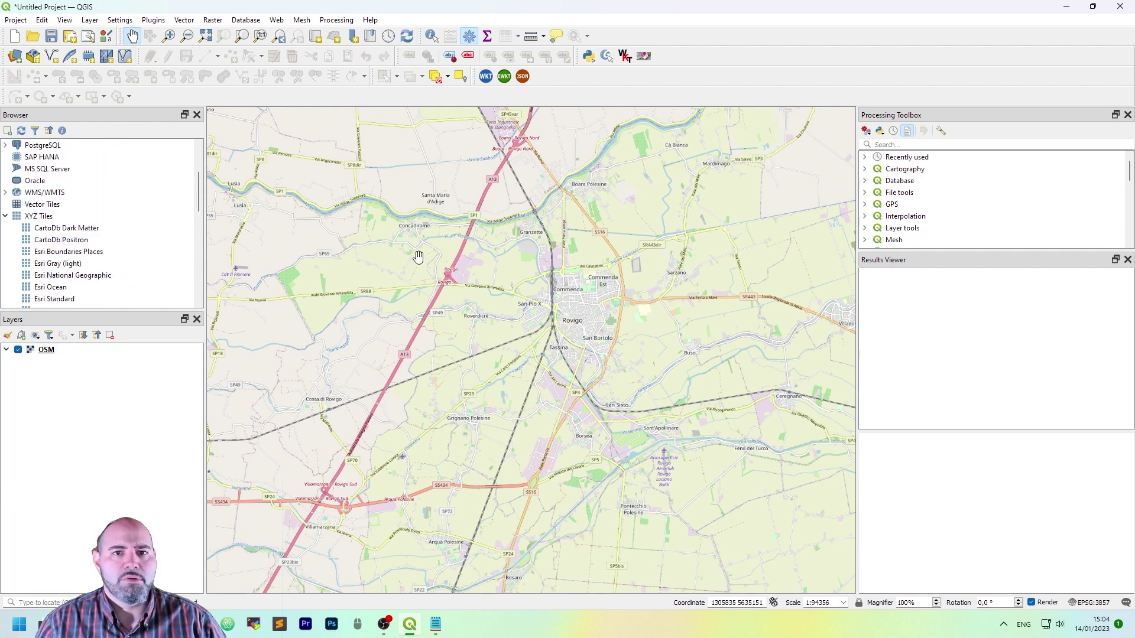
scroll(121, 225, down, 6)
right_click(128, 194)
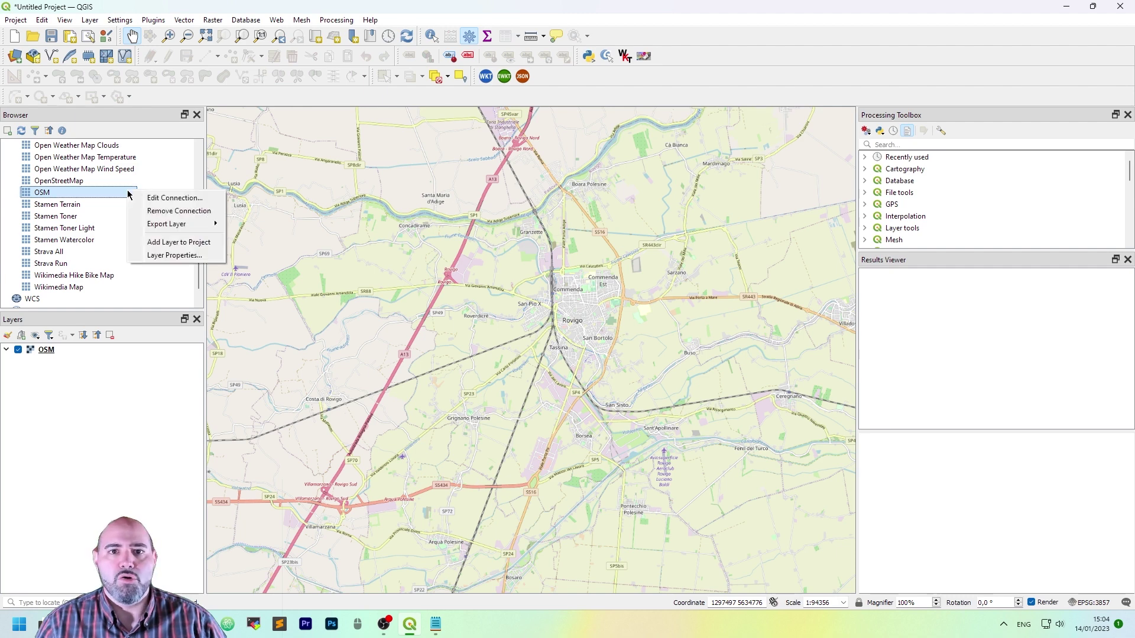
click(169, 198)
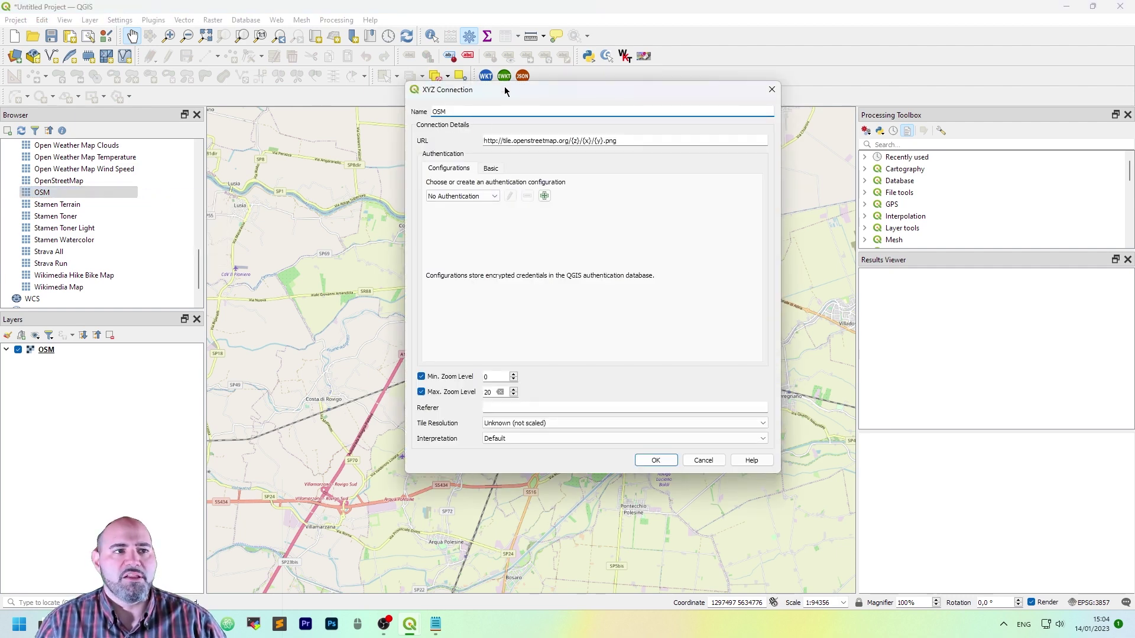
drag(506, 90, 462, 124)
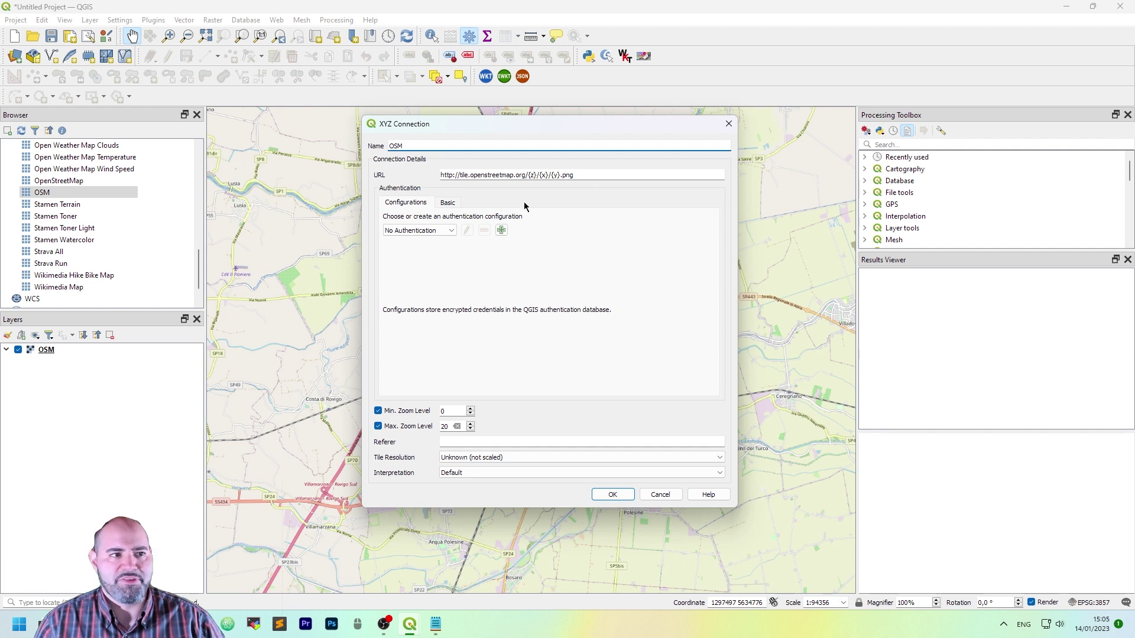
click(723, 126)
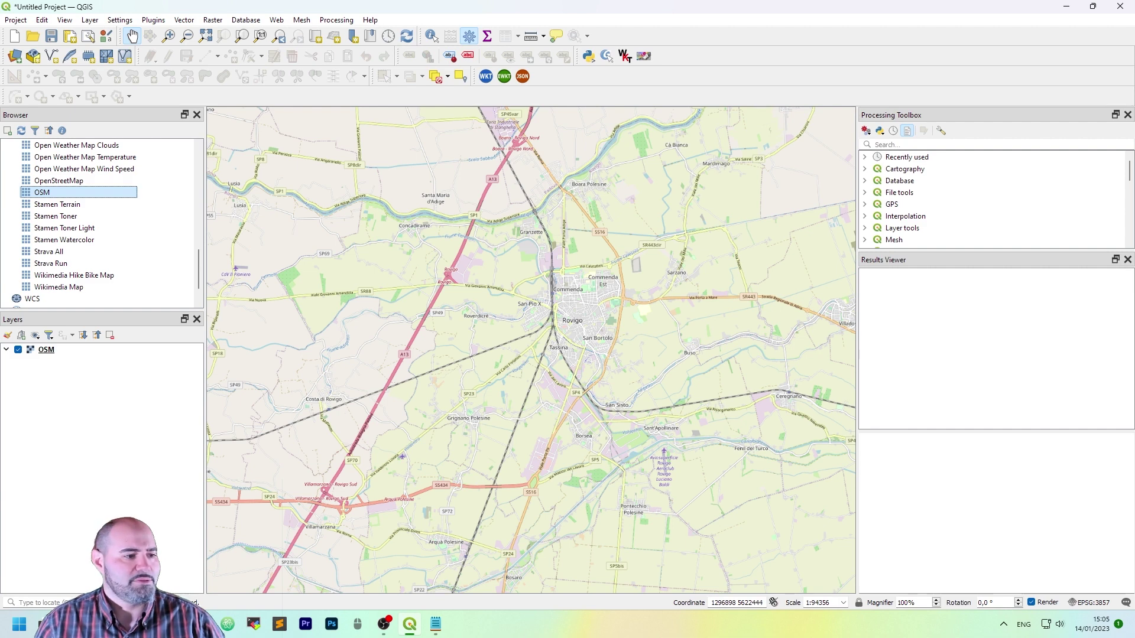
Open the qgis3-xyzLayers.py gist as raw text in Chrome, then return to QGIS.
key(alt+Tab)
scroll(167, 286, down, 1)
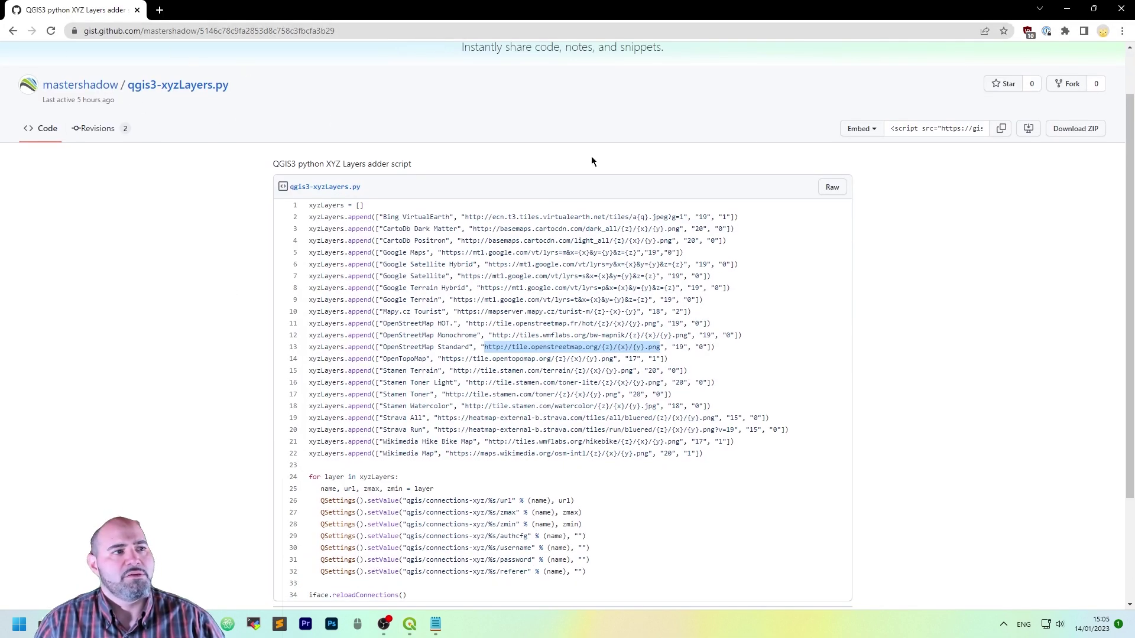
scroll(765, 66, up, 1)
scroll(823, 254, down, 3)
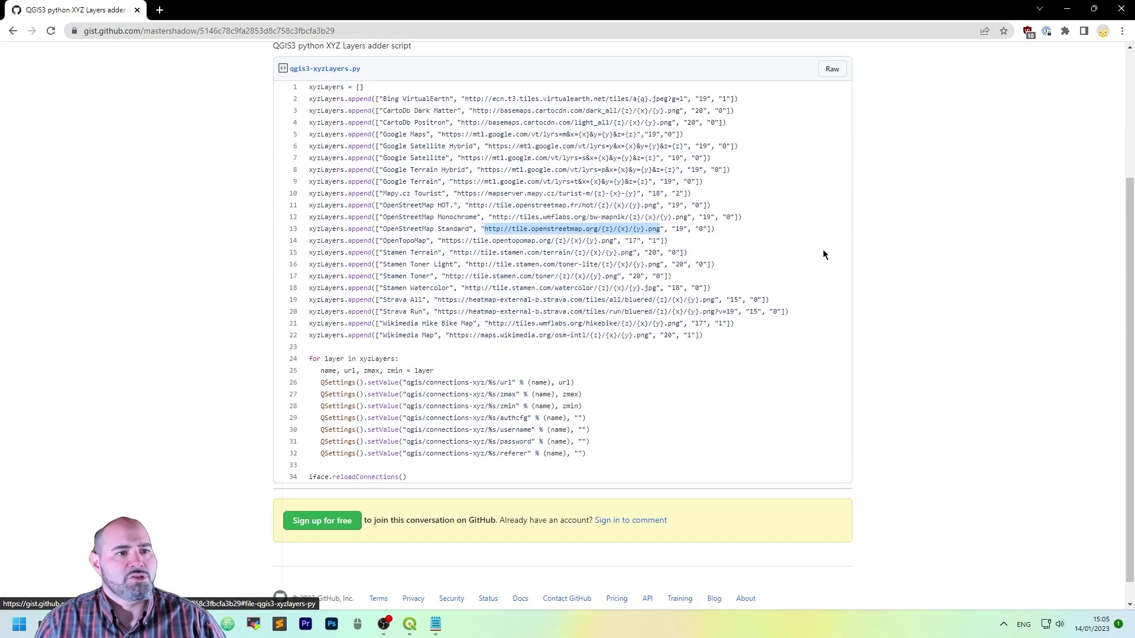
click(904, 204)
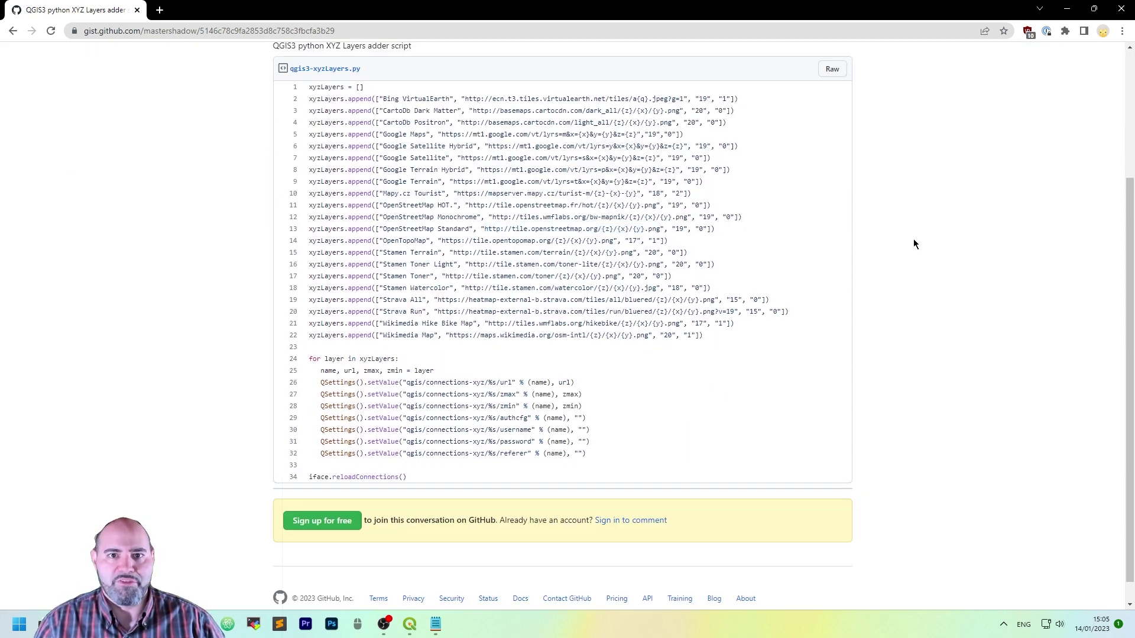
click(832, 70)
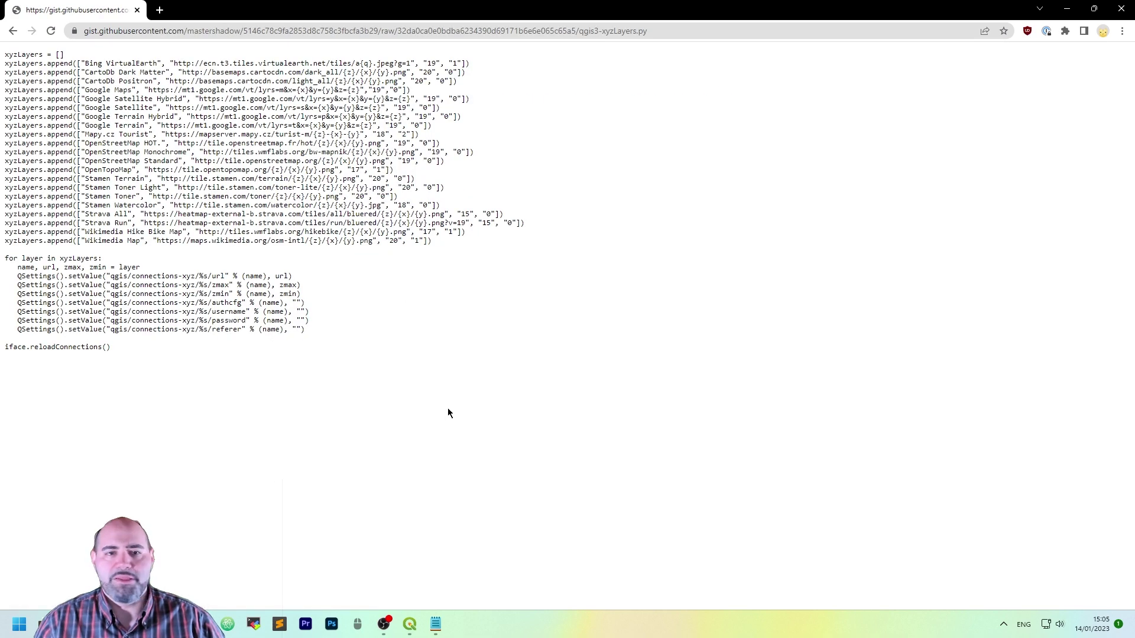
key(ctrl+a)
click(588, 322)
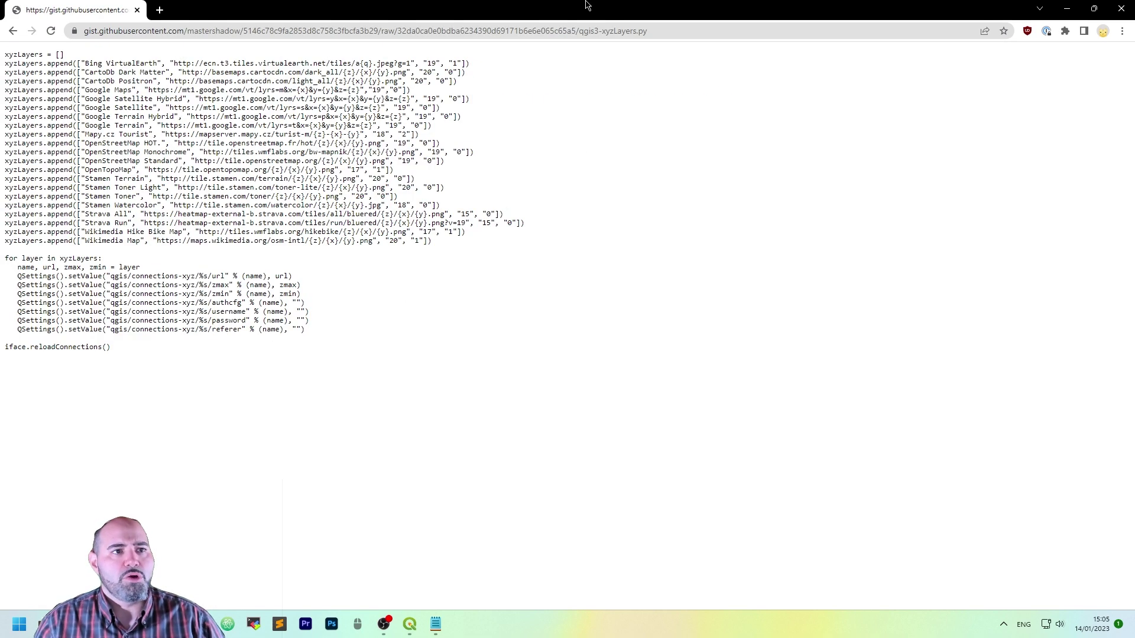
drag(369, 6, 389, 59)
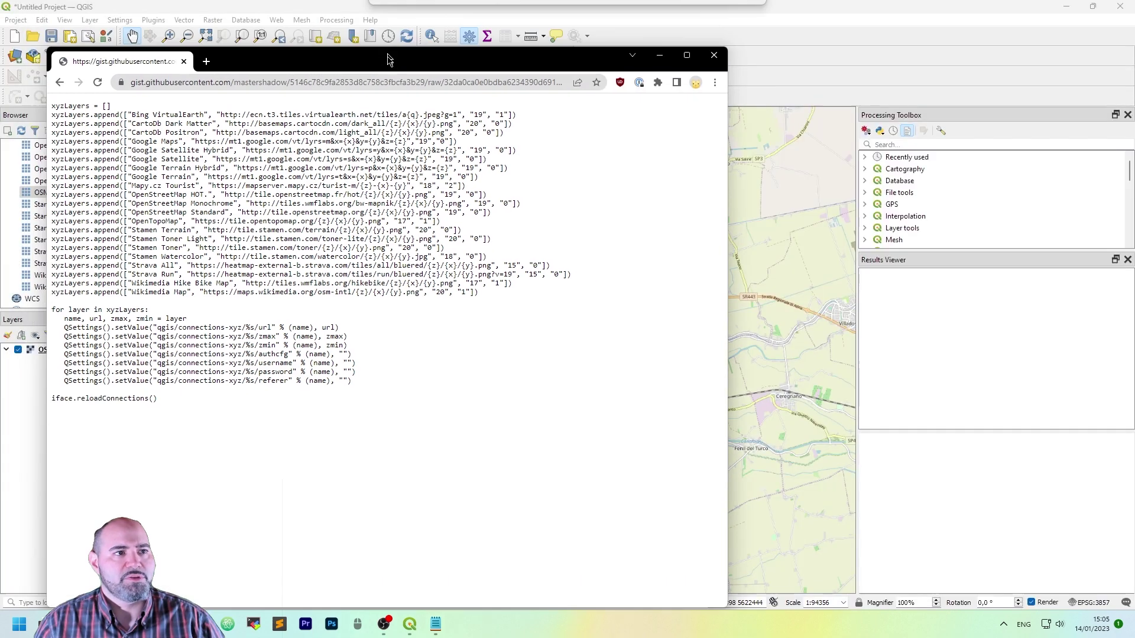
key(alt+Tab)
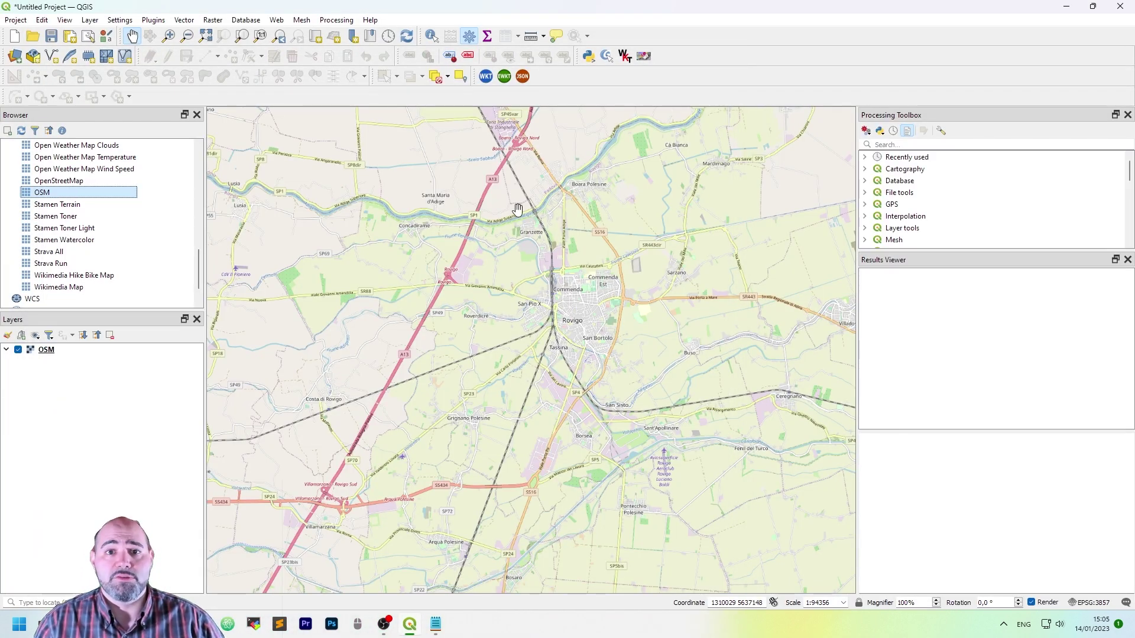
Open the Python Console from Plugins, show its script editor, and close the qgis-ts.py script.
click(158, 22)
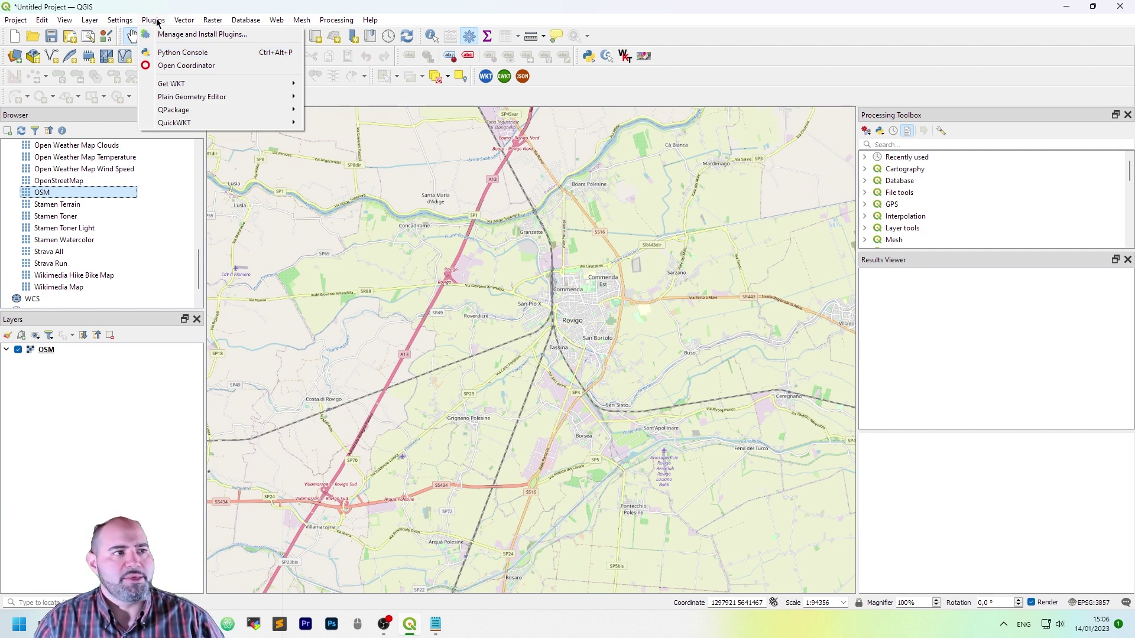
click(195, 53)
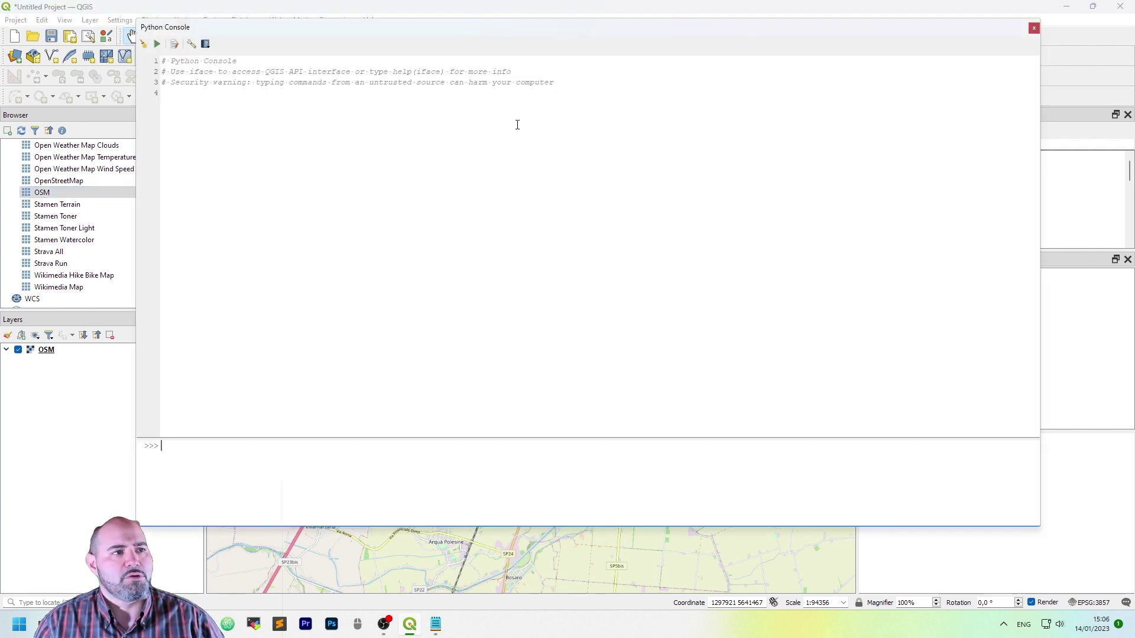
drag(450, 26, 440, 123)
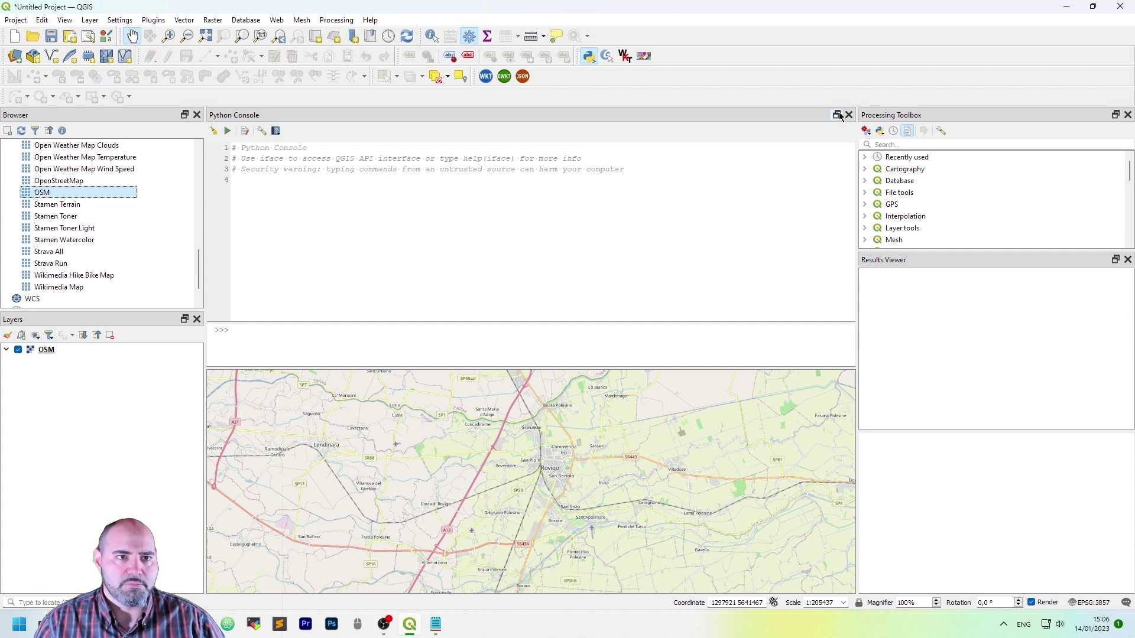
click(415, 230)
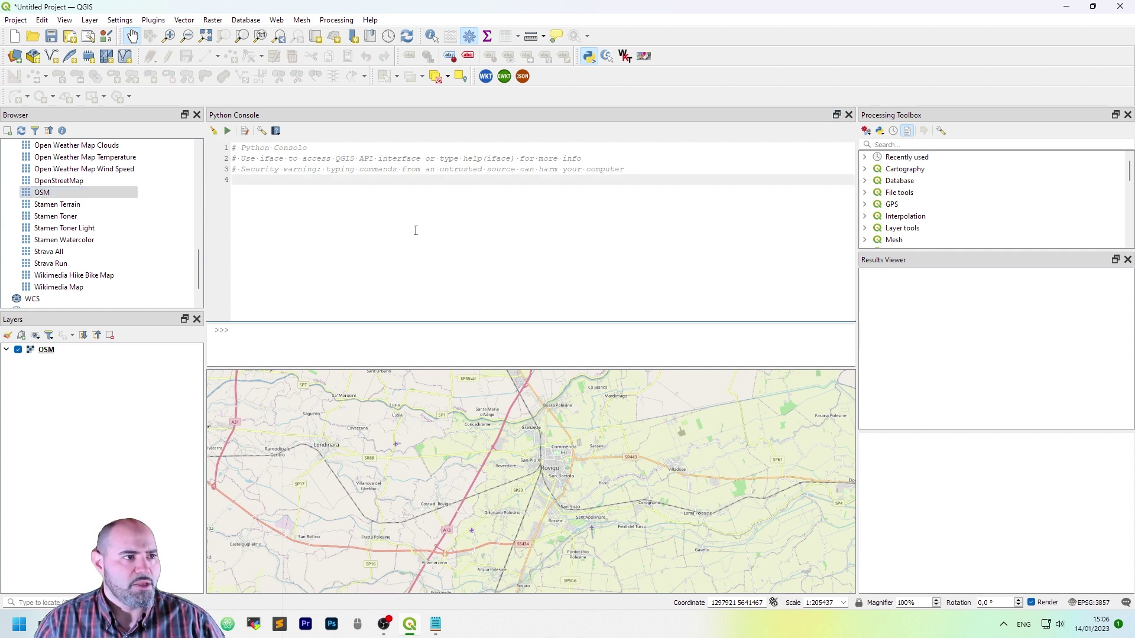
click(246, 133)
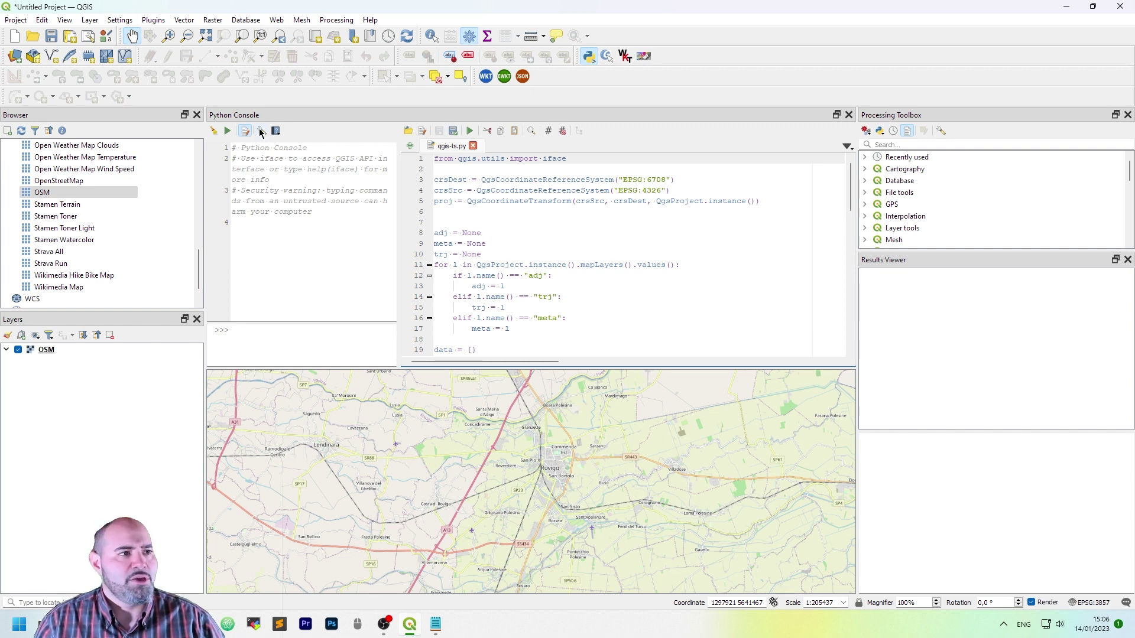
click(684, 221)
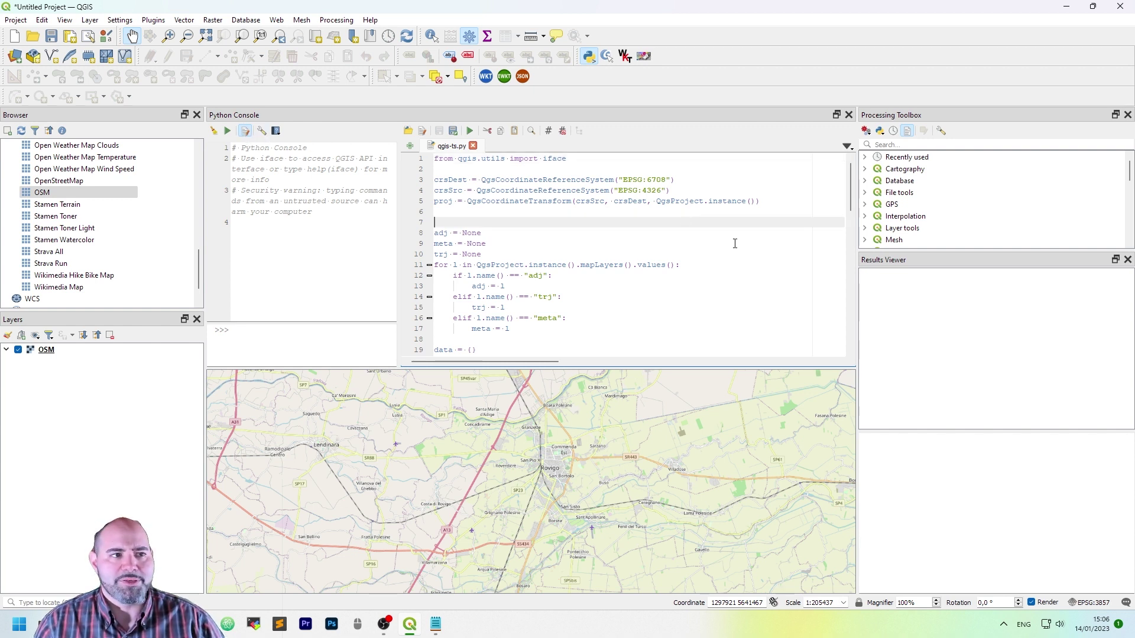
click(473, 146)
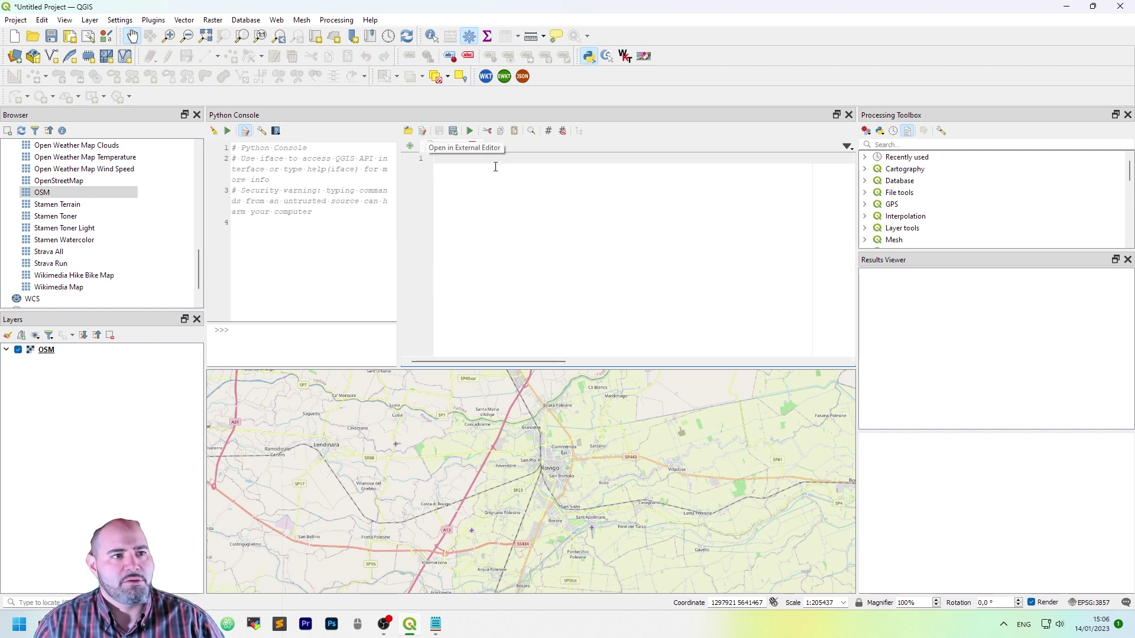
Paste the gist's xyzLayers script from Chrome into a new Untitled-1 editor tab.
click(409, 146)
click(472, 146)
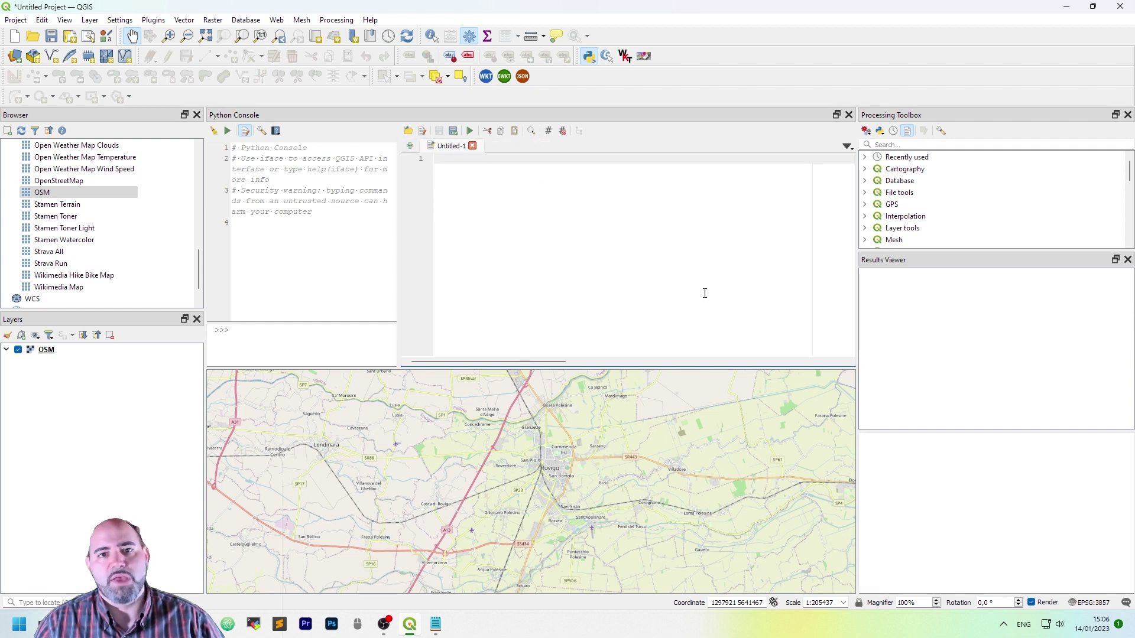
key(alt+Tab)
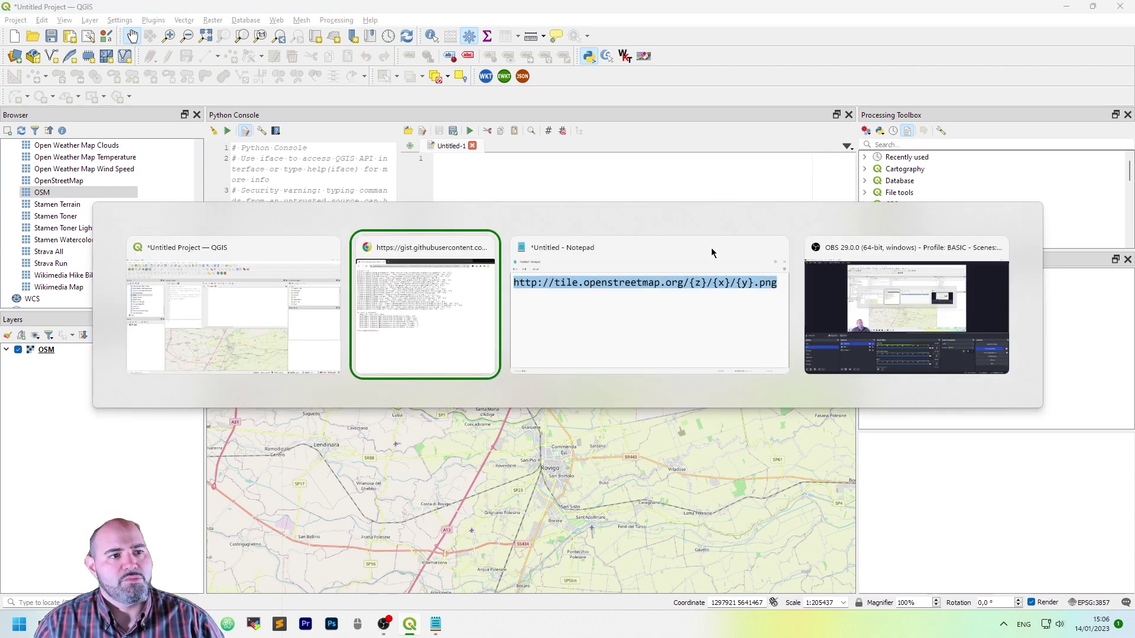
key(ctrl+a)
key(ctrl+c)
key(alt+Tab)
key(ctrl+v)
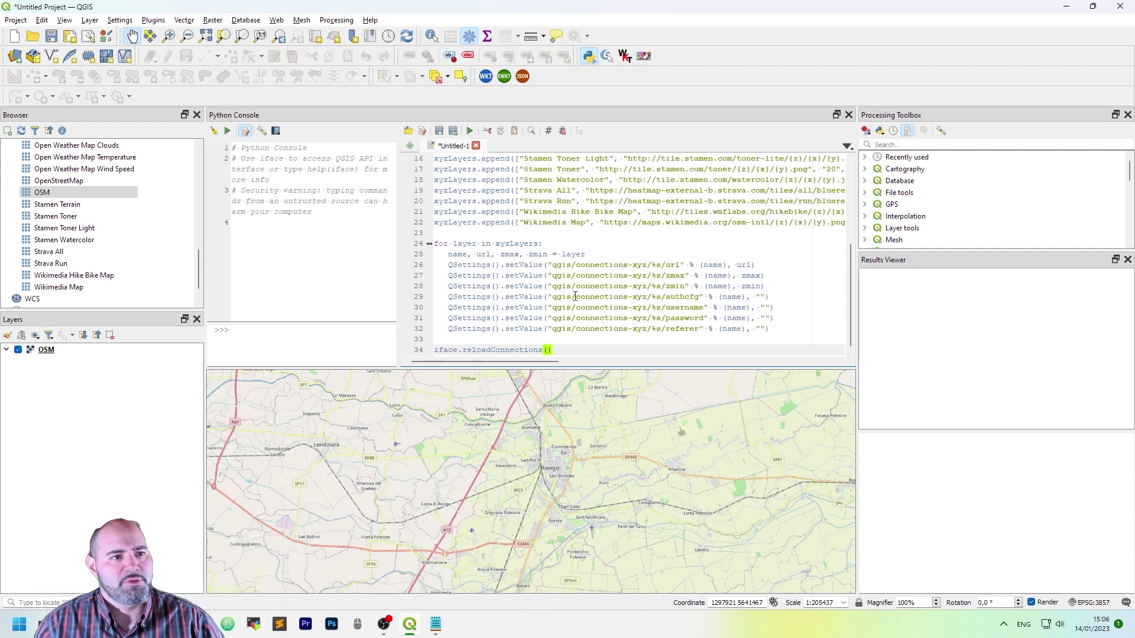
Run the pasted script to add the XYZ tile connections.
scroll(638, 310, up, 5)
scroll(613, 270, down, 2)
click(470, 131)
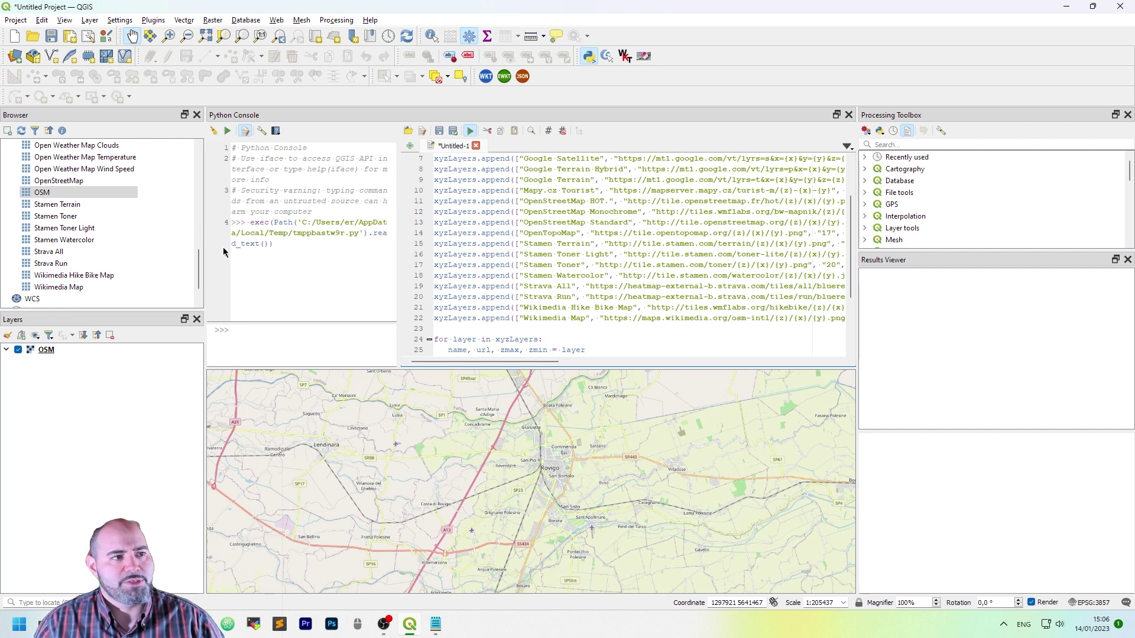
Add Mapy.cz Tourist from the refreshed XYZ Tiles list as a layer above OSM.
click(74, 264)
scroll(82, 264, up, 6)
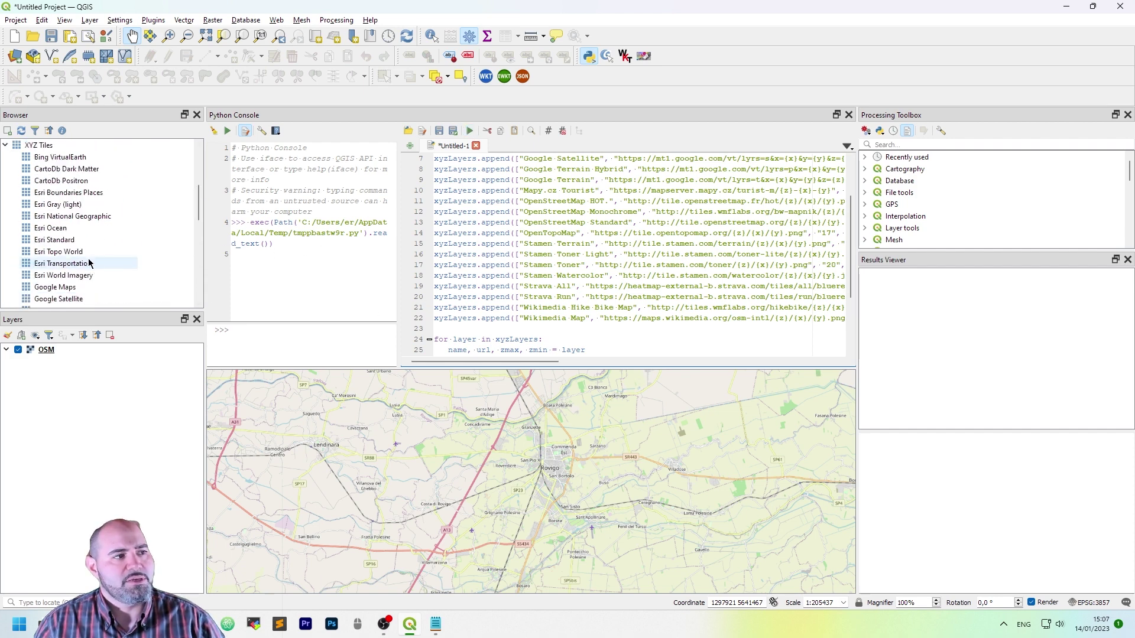
scroll(88, 263, up, 2)
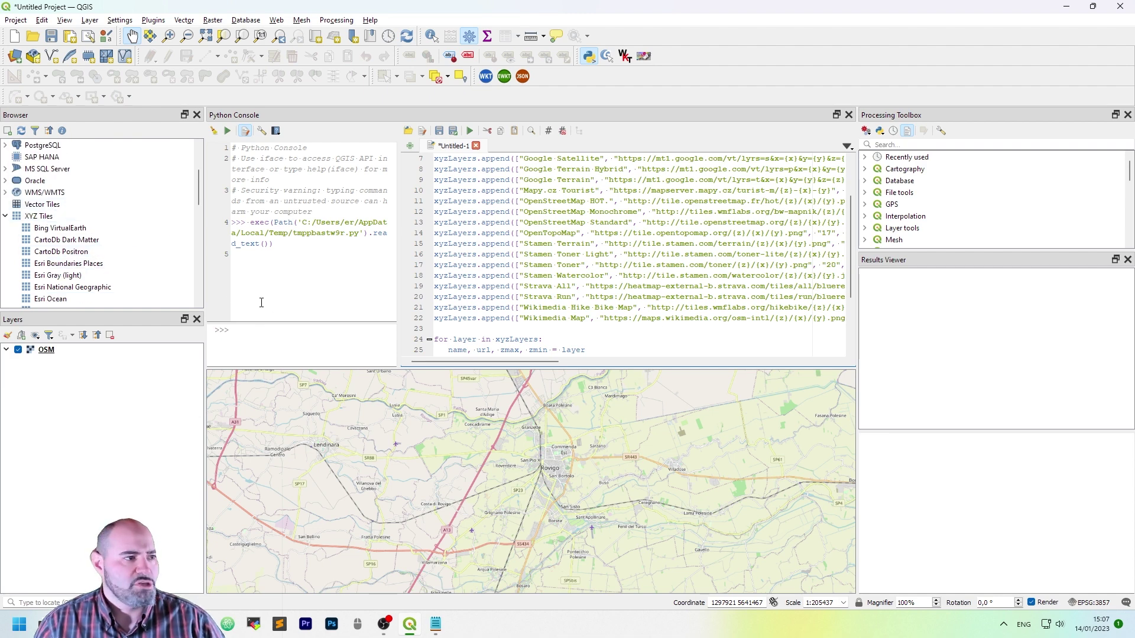
scroll(122, 287, down, 4)
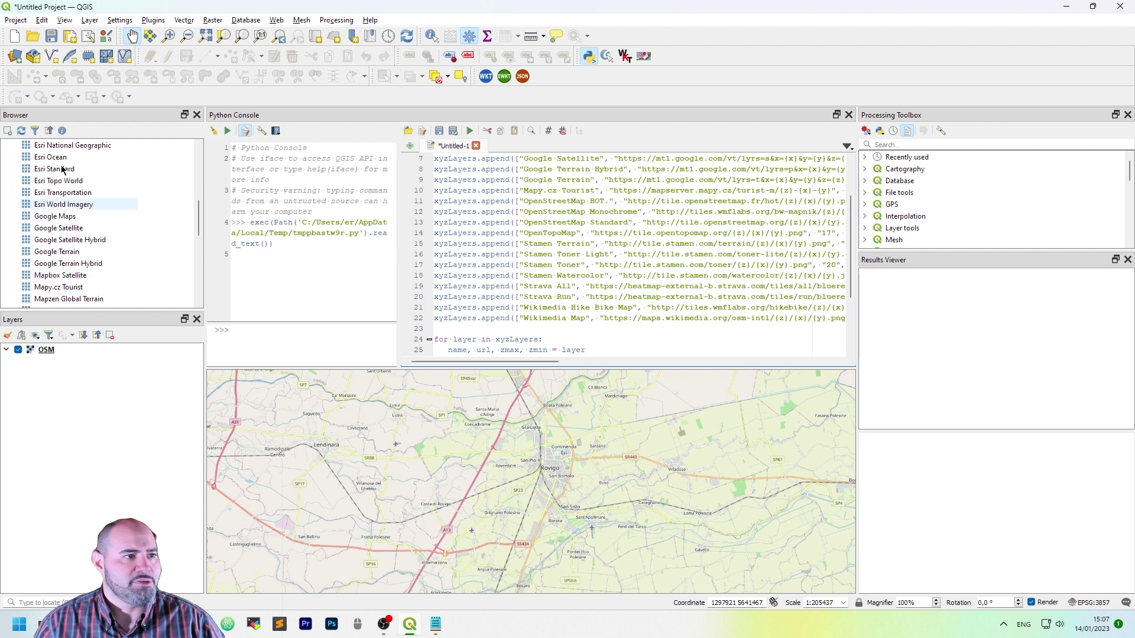
scroll(81, 260, down, 2)
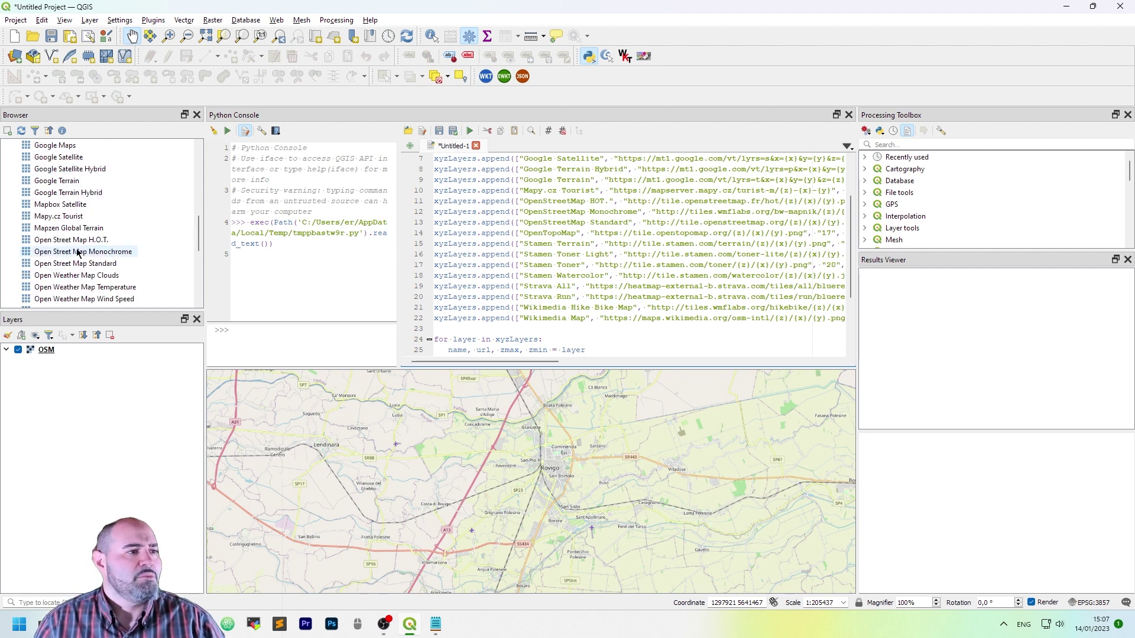
double_click(56, 218)
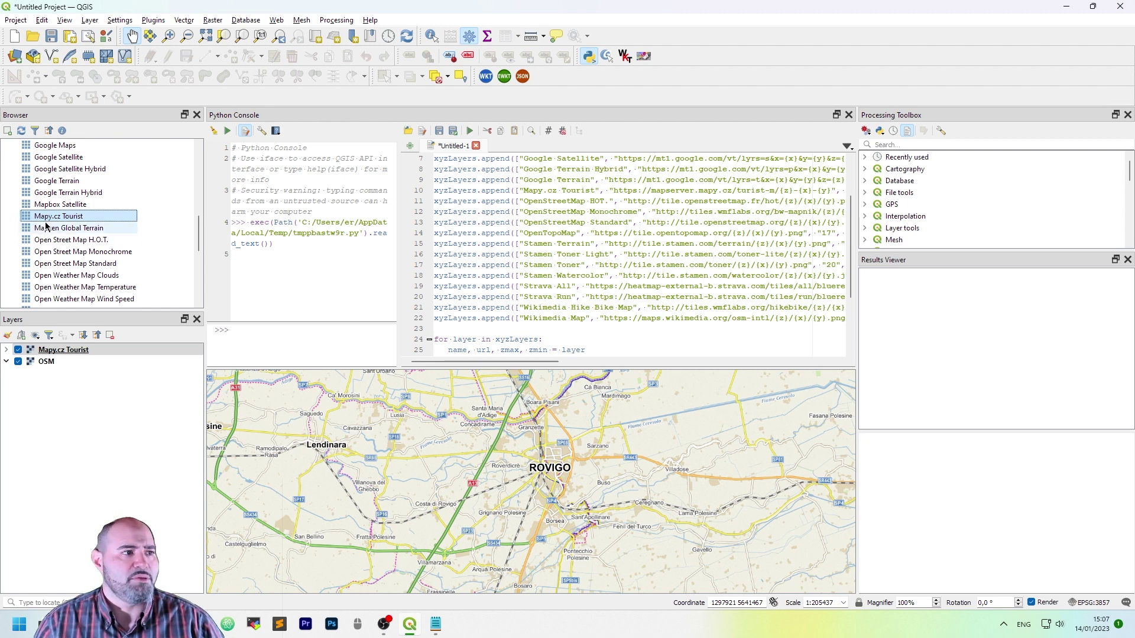
Zoom the map onto Rovigo and detach the Python console into a floating window.
scroll(565, 452, up, 3)
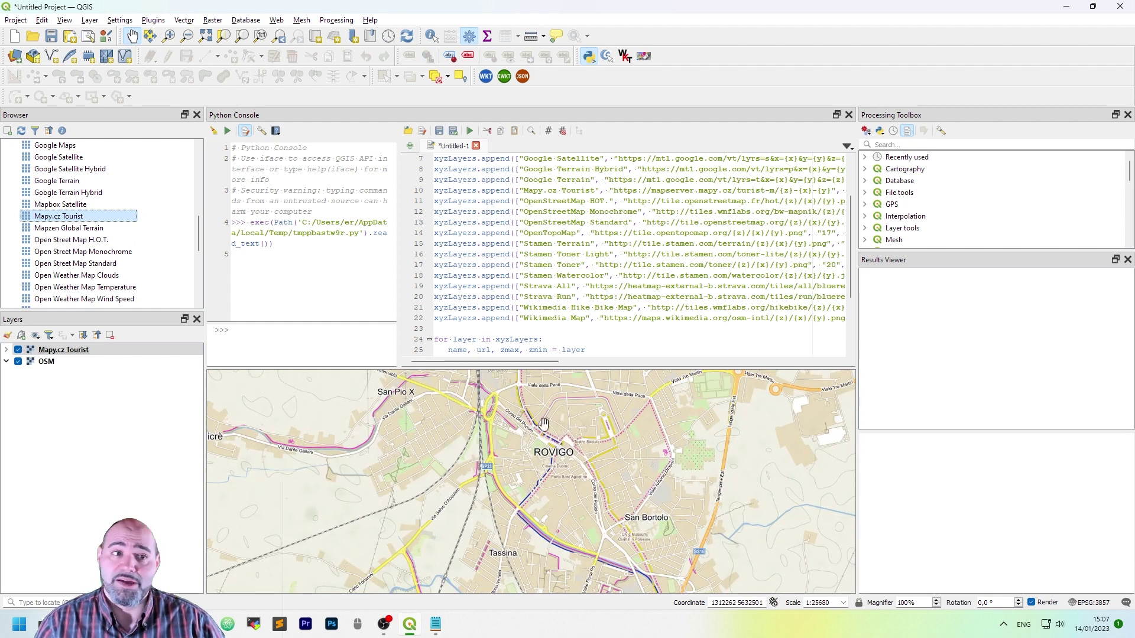
click(608, 318)
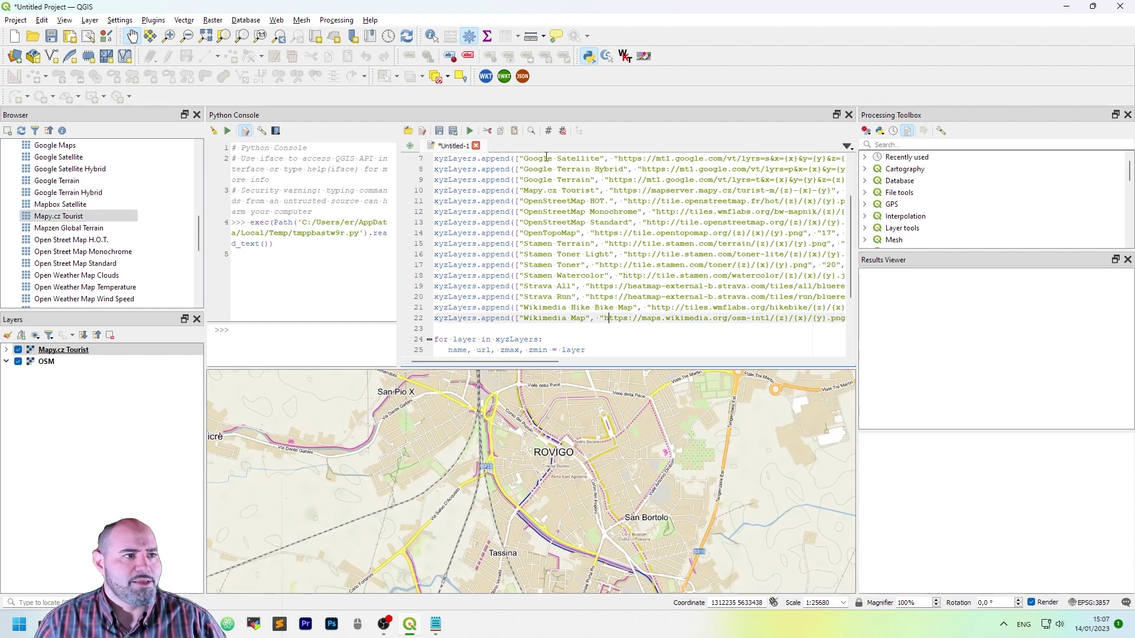
click(835, 115)
drag(661, 23, 609, 47)
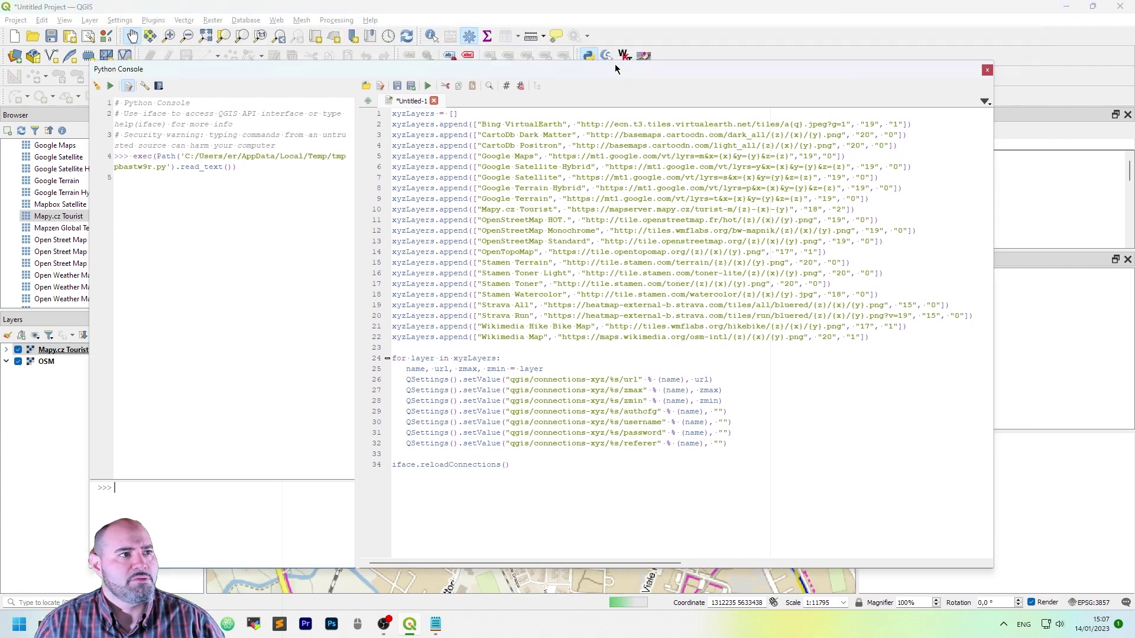
click(764, 306)
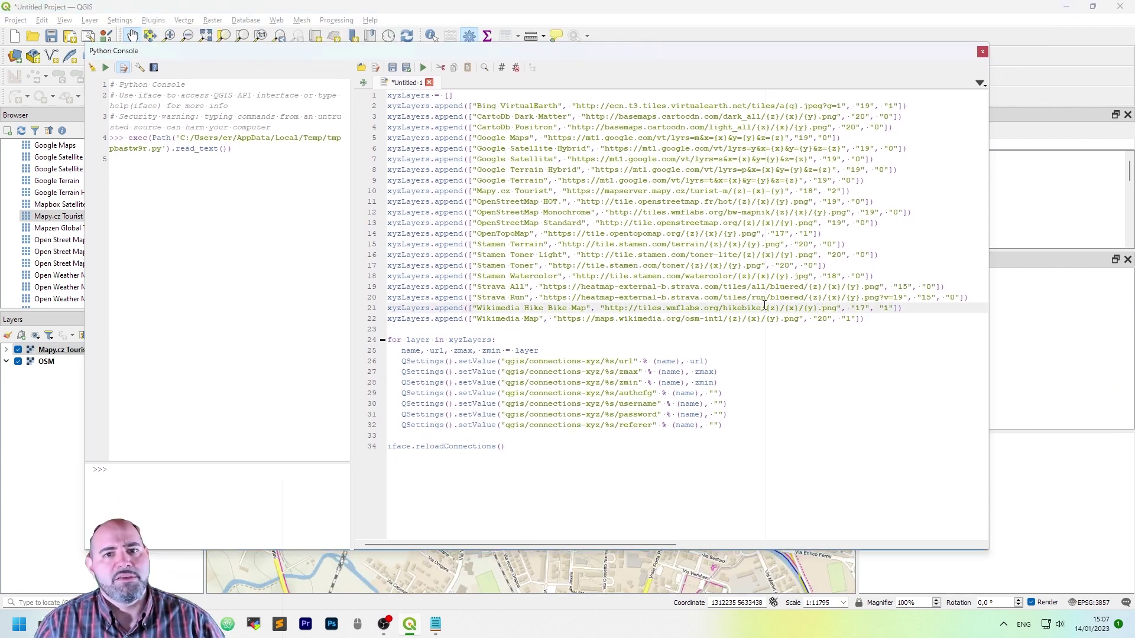
click(713, 474)
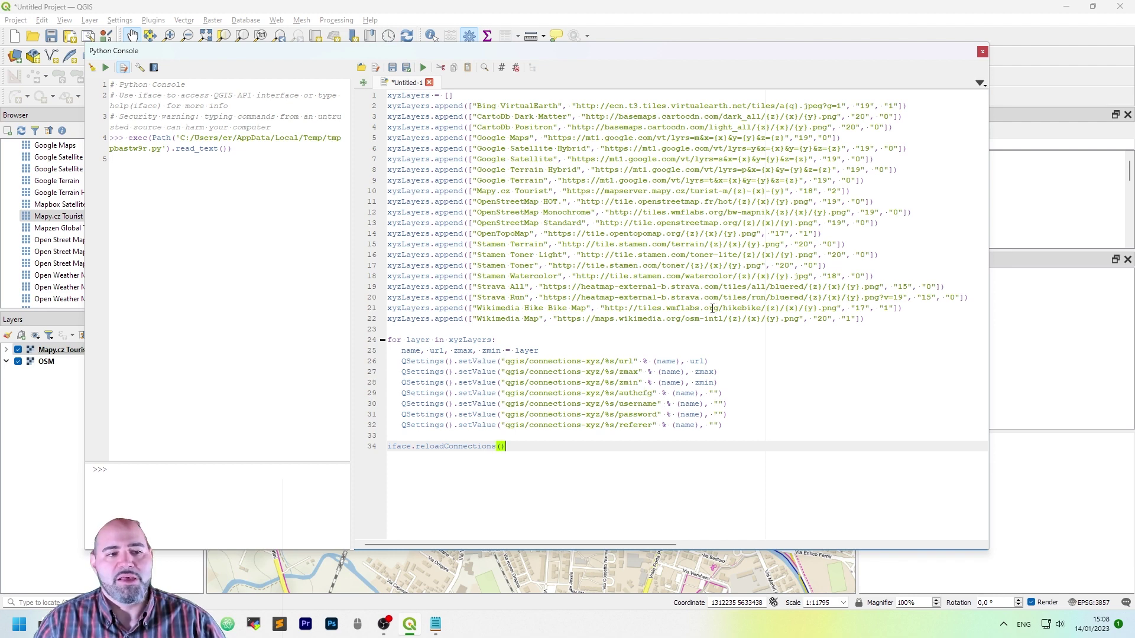
drag(733, 424, 729, 381)
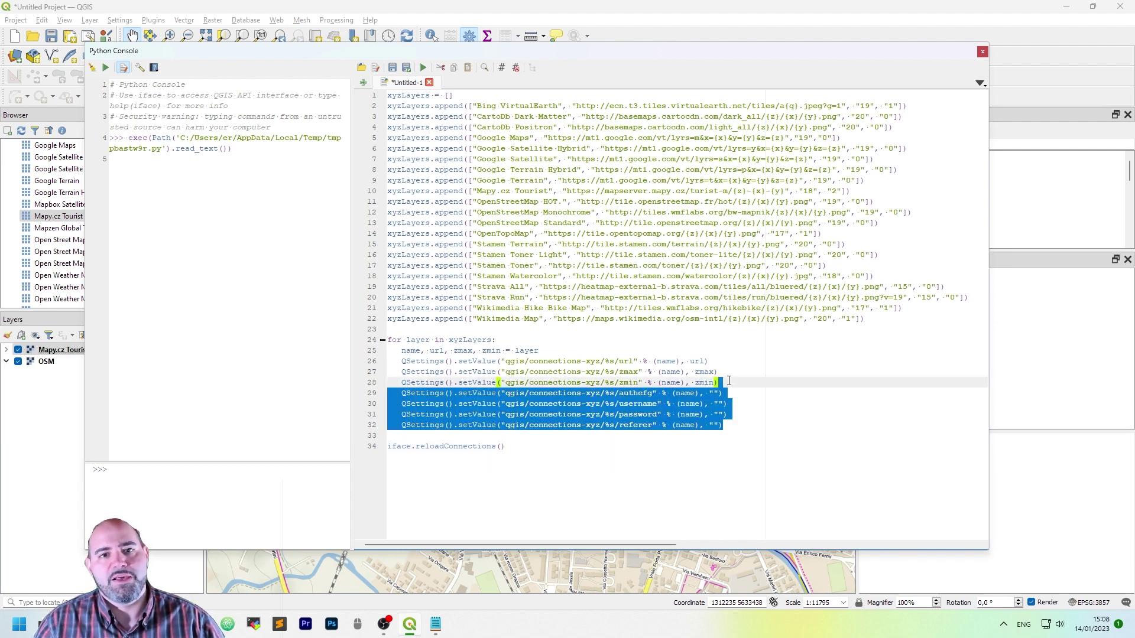
click(729, 381)
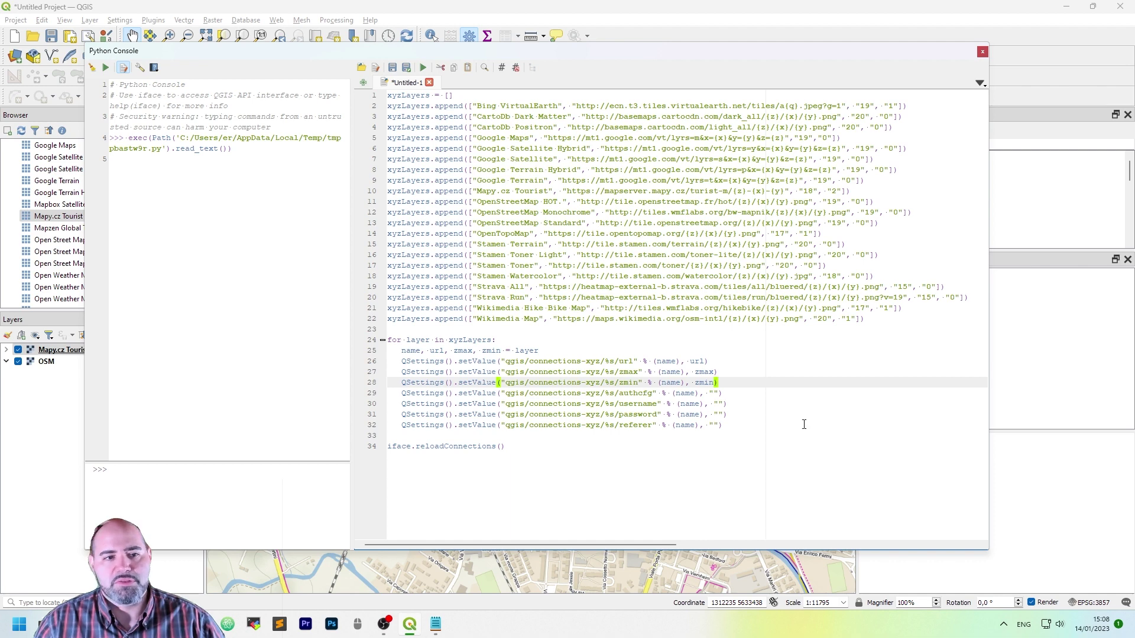
click(821, 360)
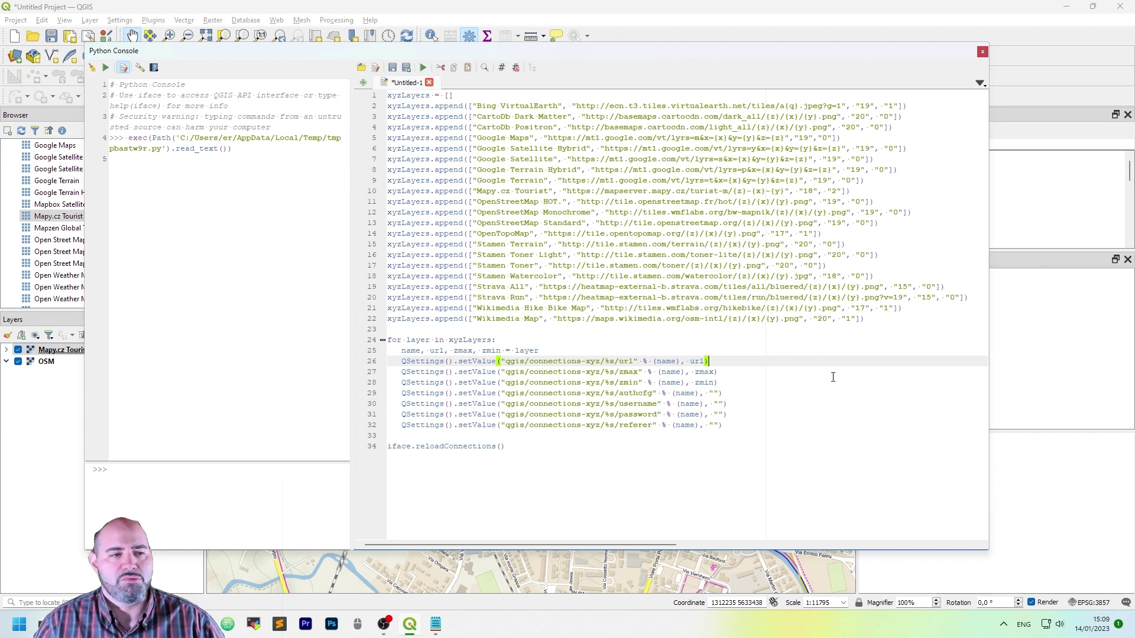
click(846, 426)
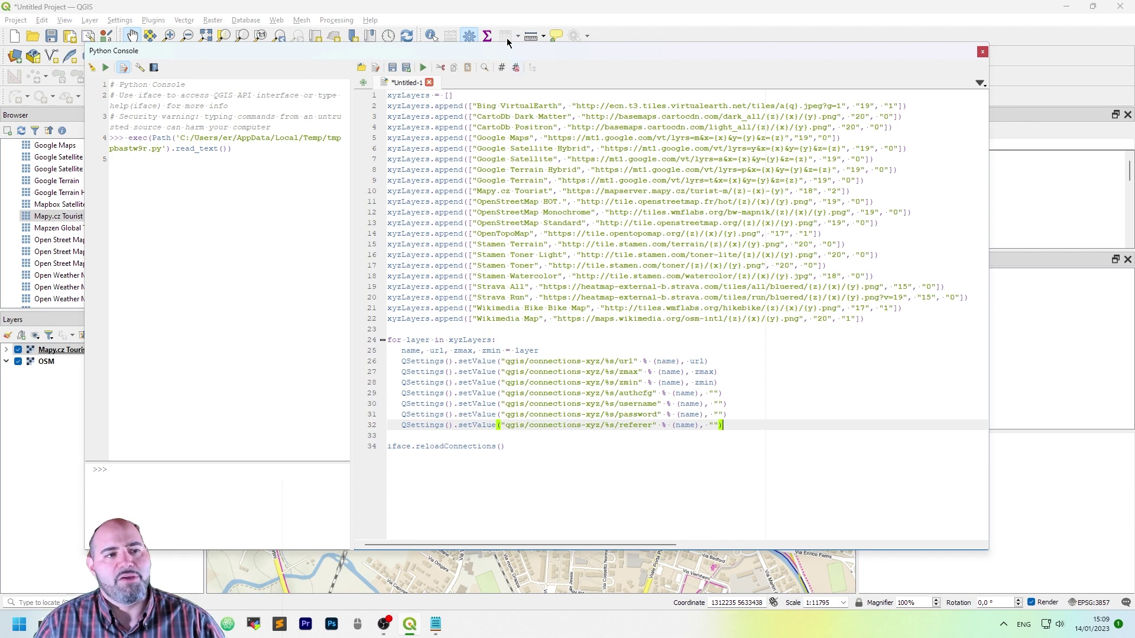
Close the floating Python console, then zoom and pan the Mapy.cz map around Rovigo.
click(982, 51)
scroll(163, 262, up, 4)
scroll(164, 262, up, 4)
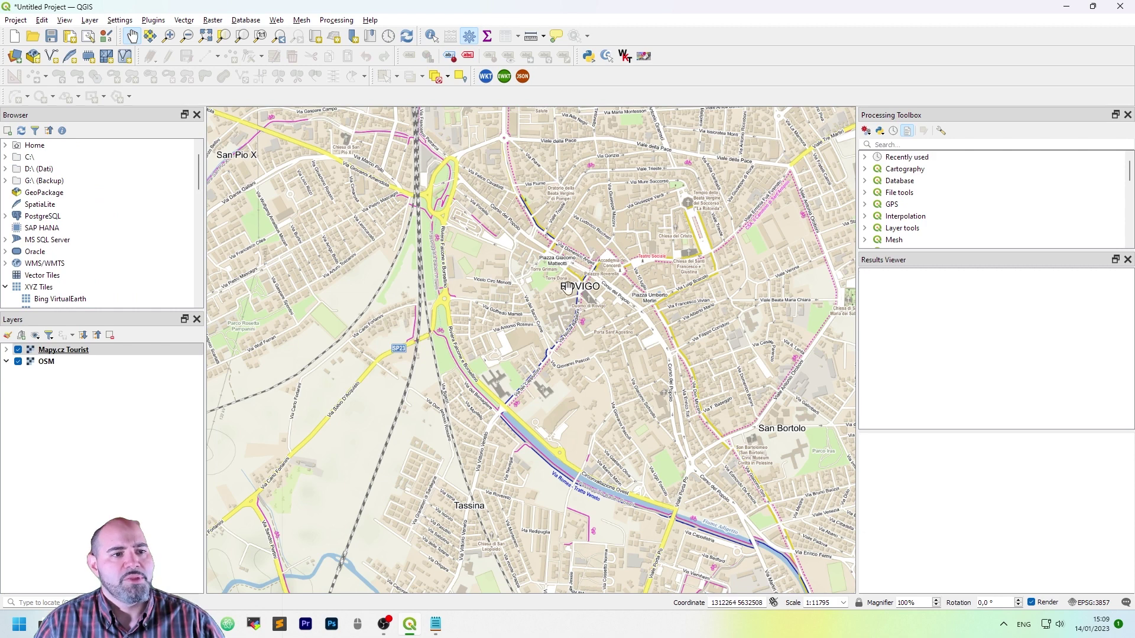
scroll(567, 287, down, 1)
scroll(151, 277, down, 2)
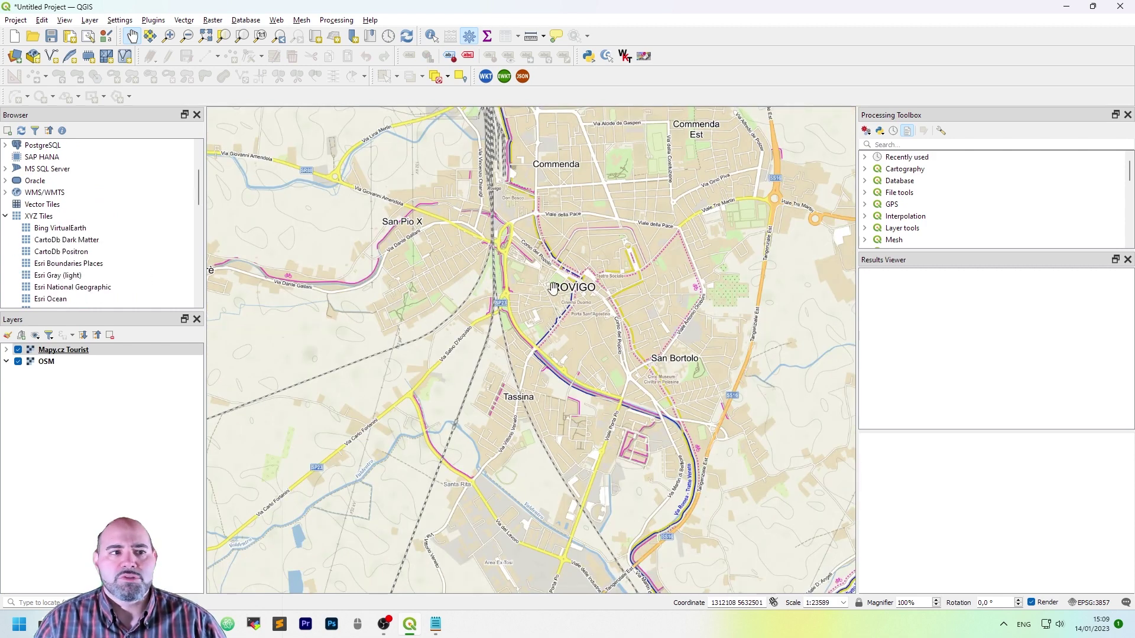
drag(552, 289, 544, 318)
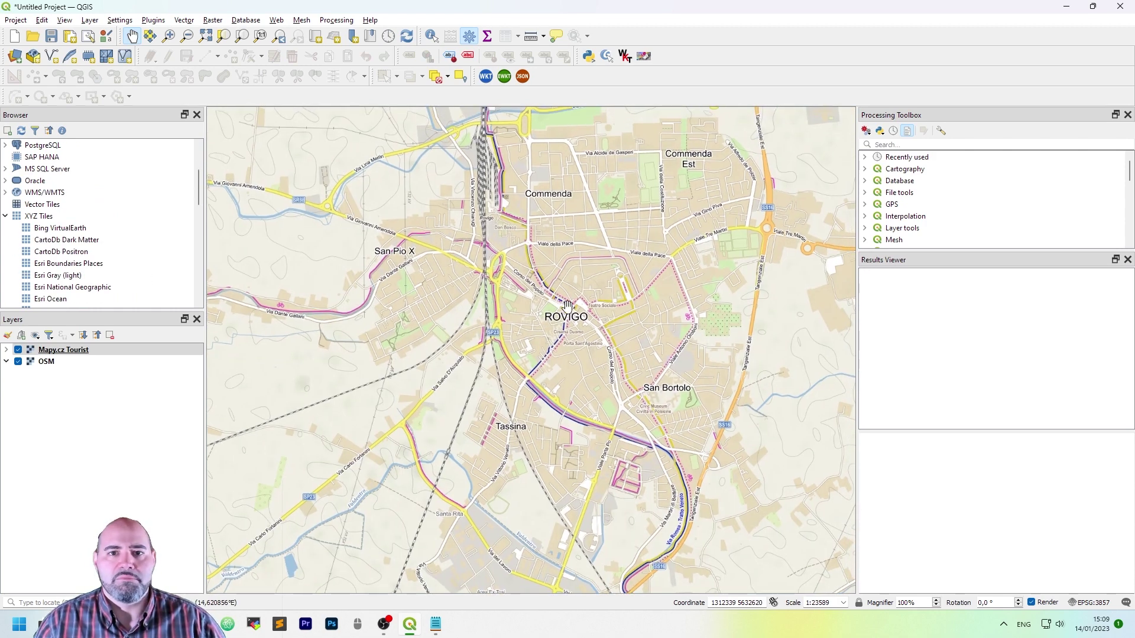
drag(611, 282, 577, 307)
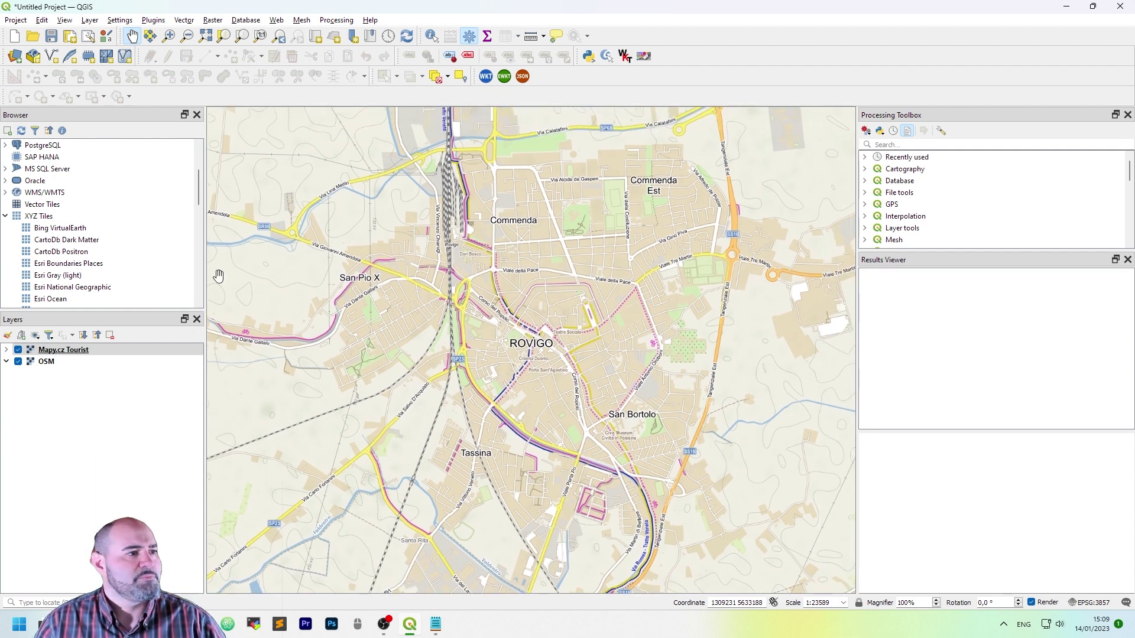
scroll(117, 285, down, 8)
scroll(113, 282, up, 2)
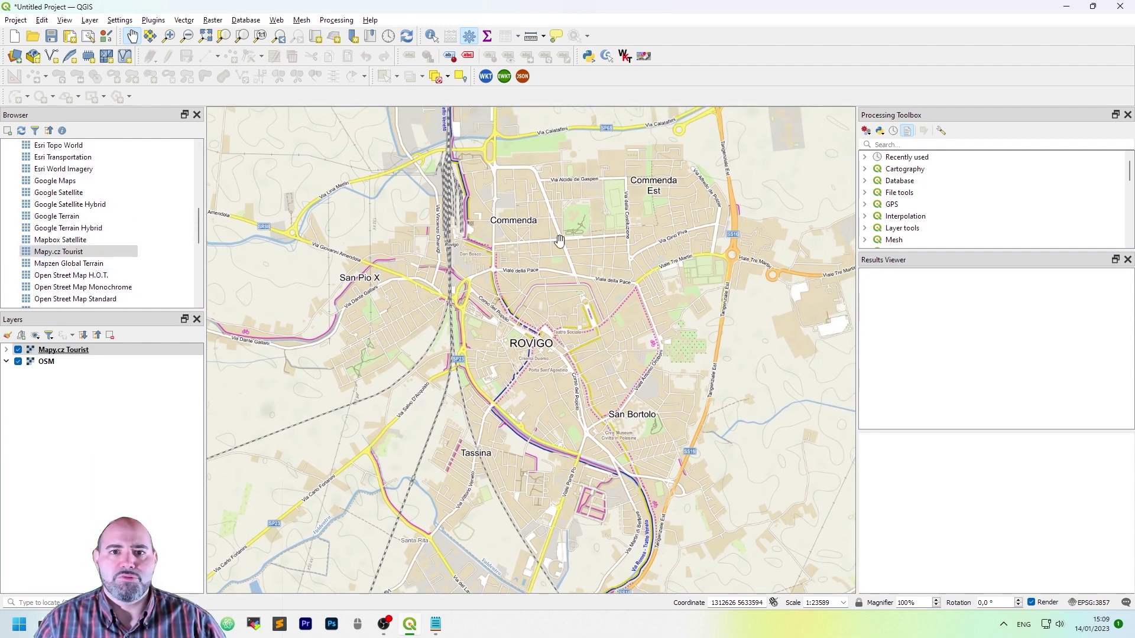